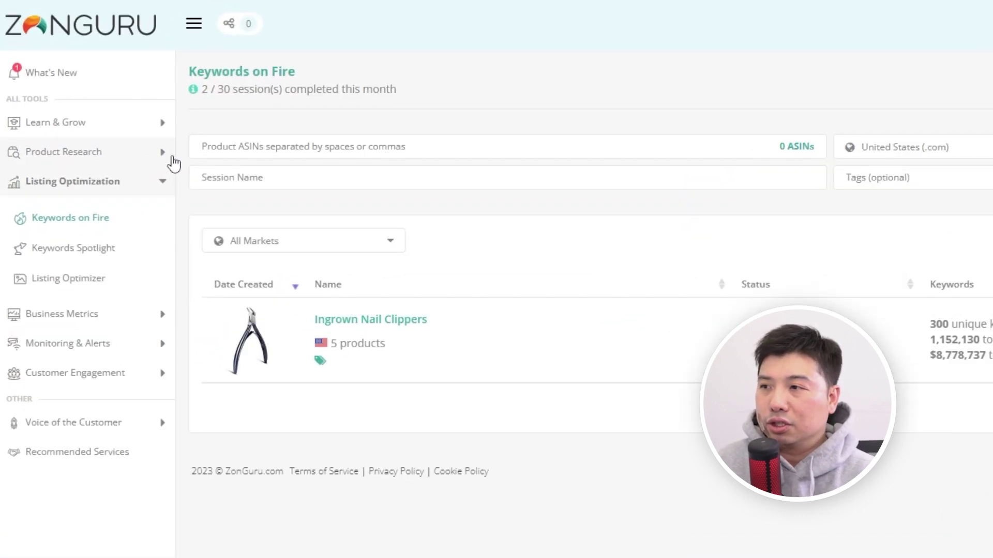
# - Open Niche Finder under Product Research and generate a random batch of niche ideas
pyautogui.click(168, 155)
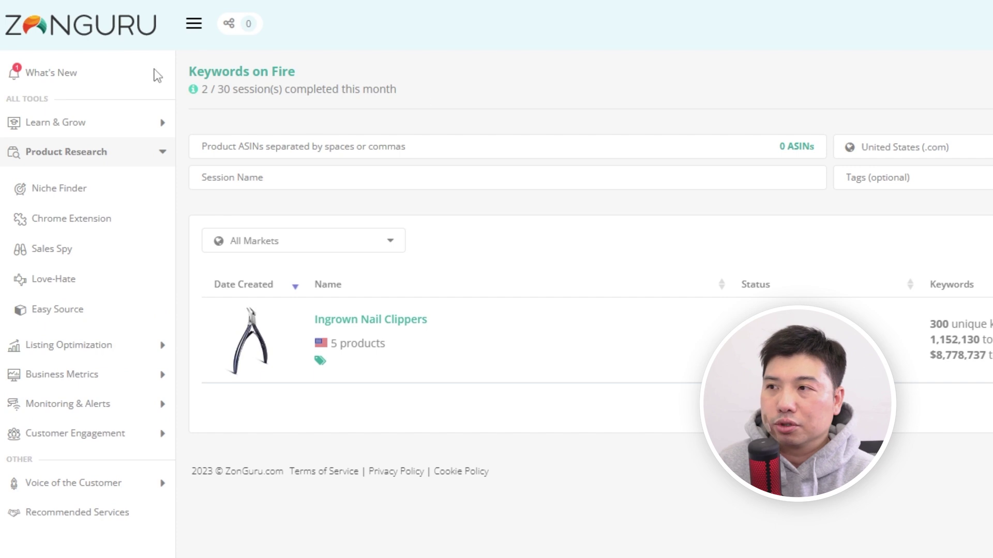
pyautogui.click(97, 190)
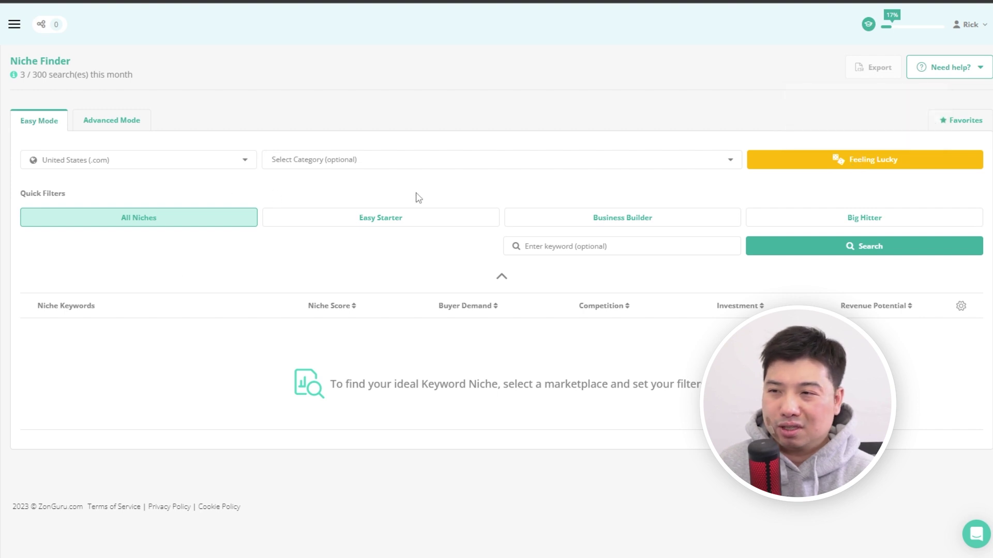
pyautogui.click(836, 162)
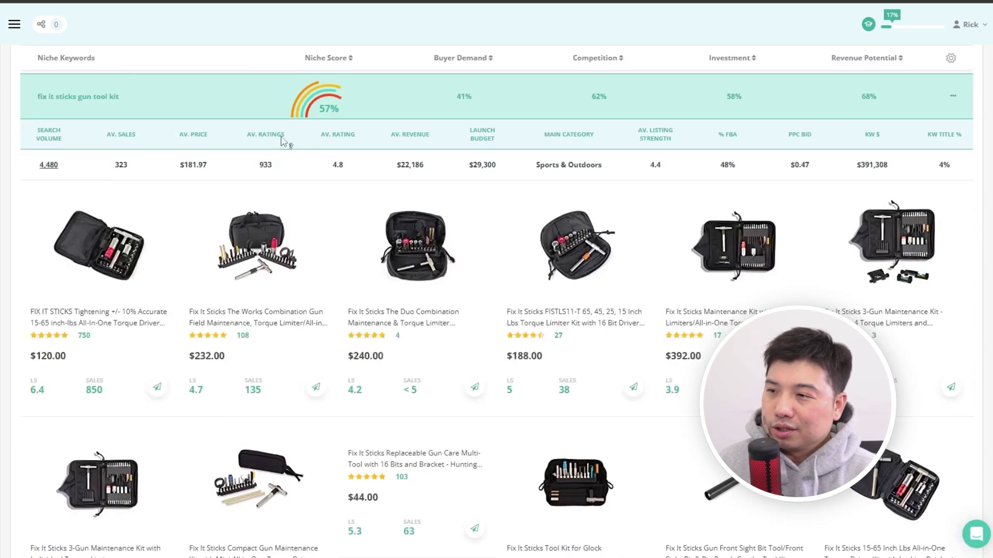
# - Scroll the niche results and expand the black gaiter mask niche to see its products
pyautogui.scroll(10, 191, 235)
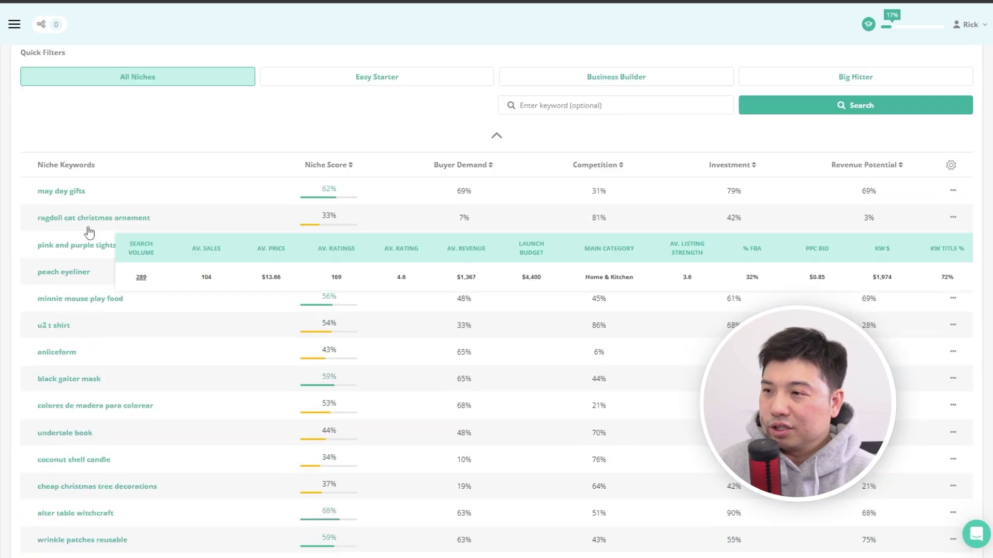
pyautogui.moveTo(100, 277)
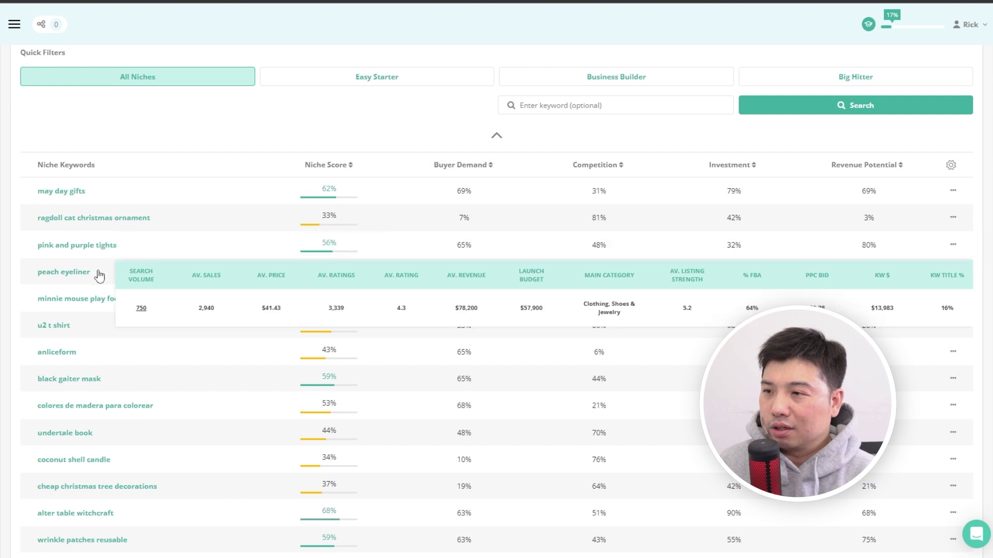
pyautogui.moveTo(62, 222)
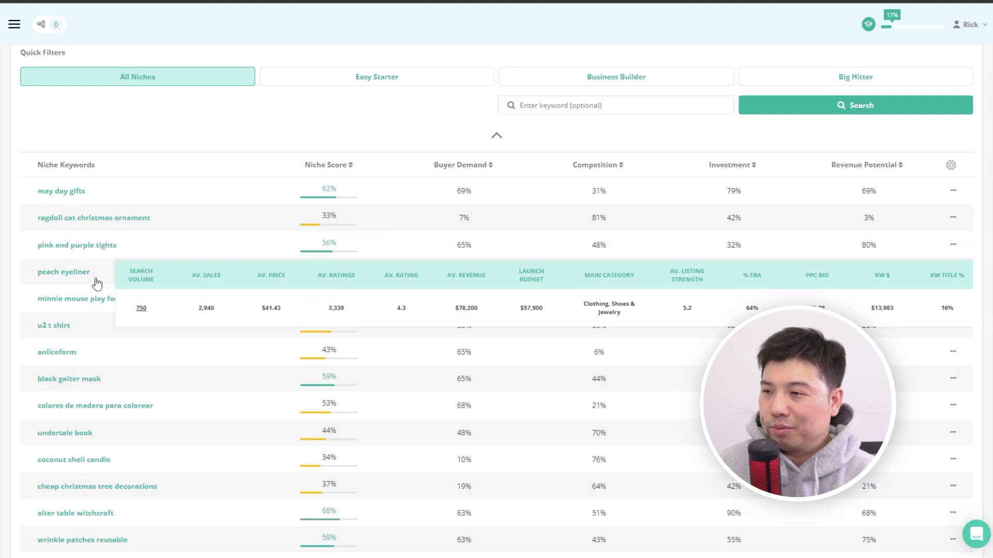
pyautogui.scroll(-1, 91, 333)
pyautogui.scroll(-3, 92, 333)
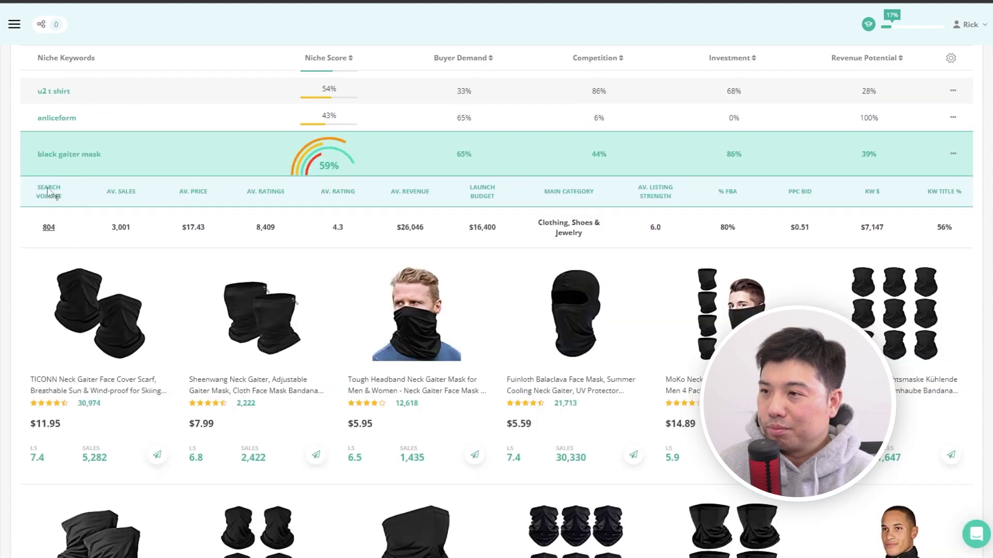
pyautogui.scroll(-3, 103, 258)
pyautogui.click(69, 151)
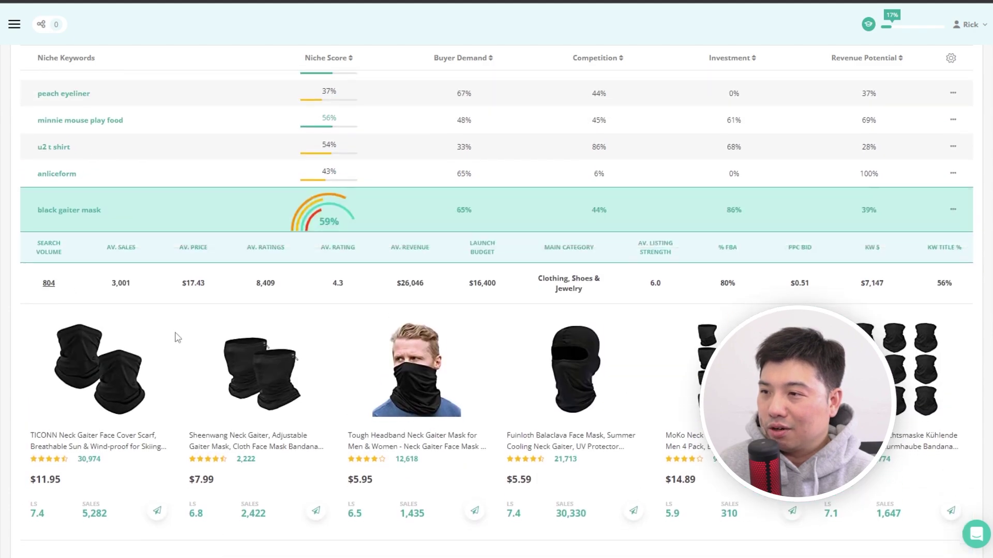
pyautogui.scroll(-12, 179, 339)
# - Expand the eye cover for sleeping niche and open the Mavogel, third and MZOO listings in new tabs
pyautogui.scroll(-10, 182, 342)
pyautogui.click(107, 348)
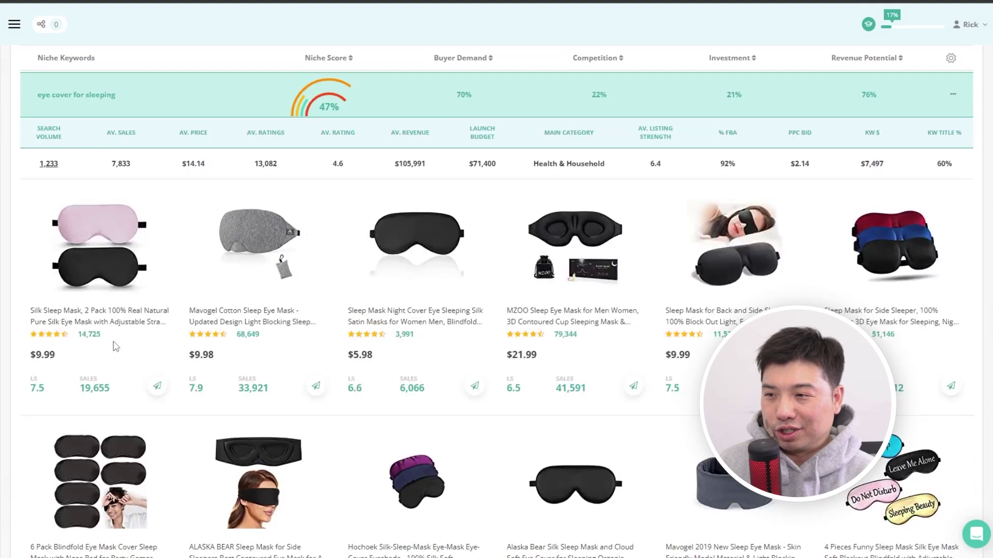
pyautogui.rightClick(125, 320)
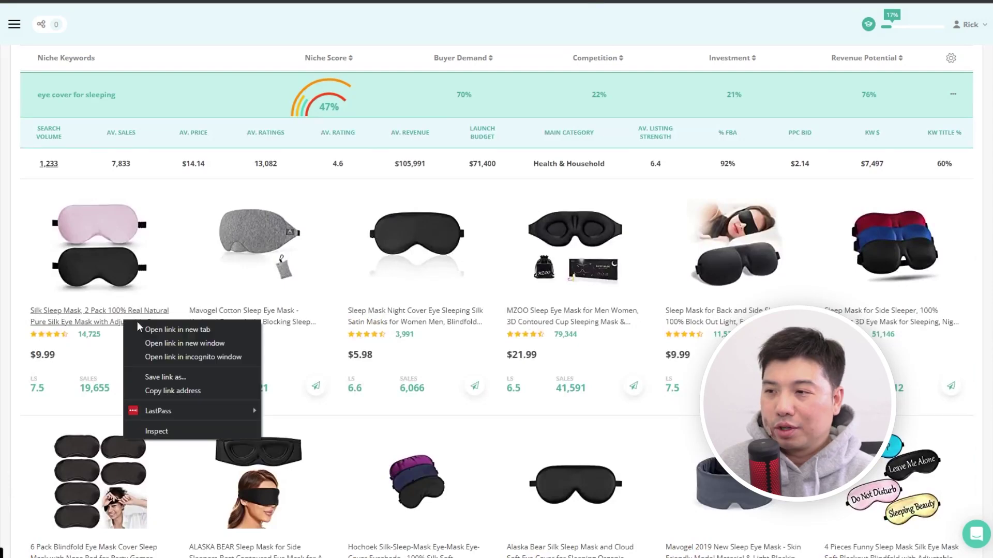
pyautogui.press('Escape')
pyautogui.rightClick(223, 321)
pyautogui.click(267, 332)
pyautogui.rightClick(411, 321)
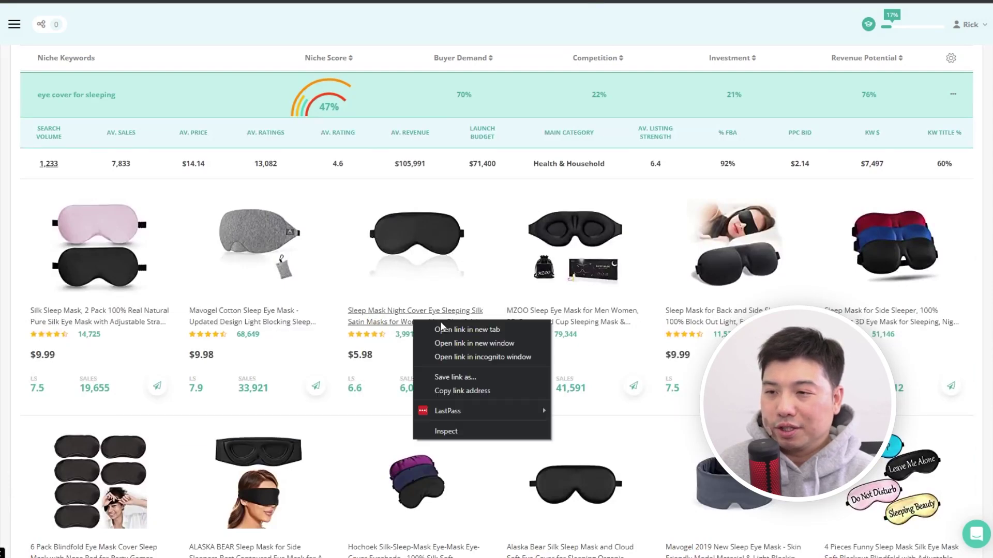
pyautogui.click(455, 331)
pyautogui.rightClick(570, 322)
pyautogui.click(706, 332)
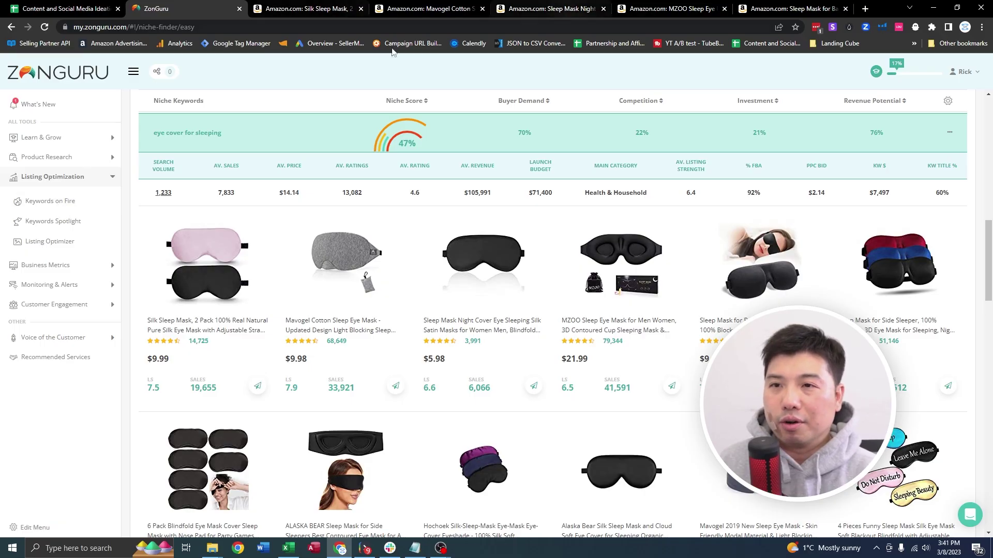
# - In Keywords on Fire, paste the silk sleep mask's ASIN into Product ASINs followed by a comma
pyautogui.click(50, 201)
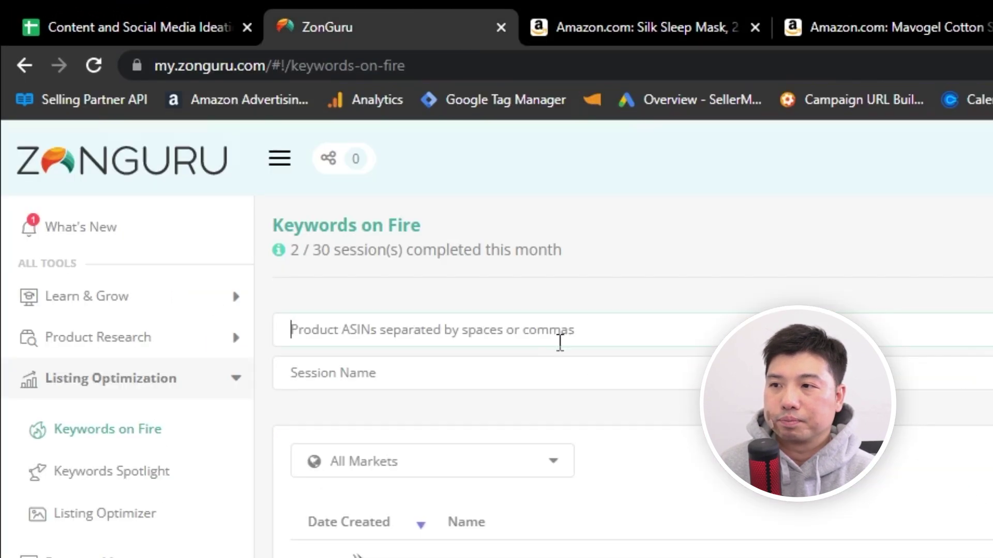
pyautogui.click(558, 340)
pyautogui.hotkey('ctrl', 'v')
pyautogui.write(',')
# - Copy the Mavogel ASIN from its Amazon tab into the field and start typing session name 'Sleep Mask KW'
pyautogui.click(707, 8)
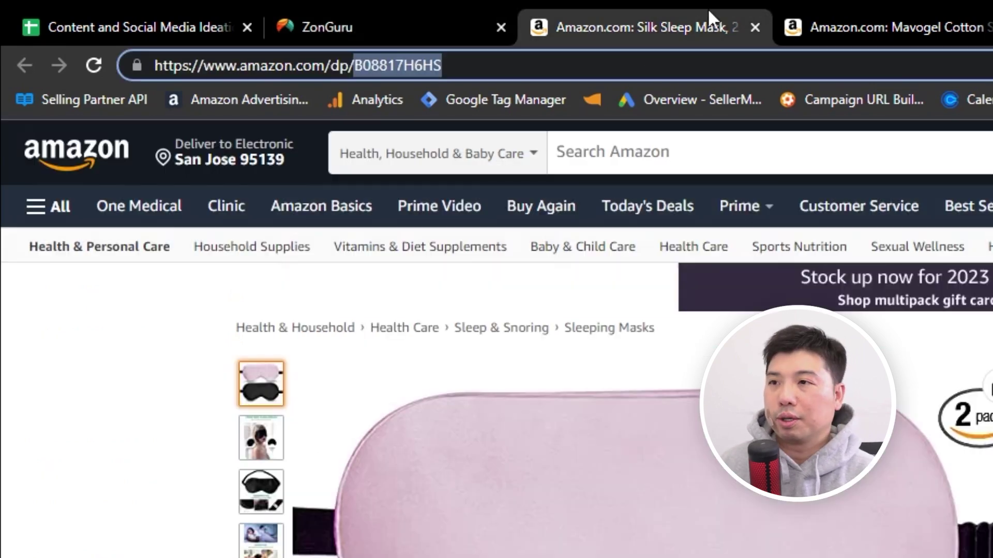
pyautogui.hotkey('ctrl', 'Tab')
pyautogui.moveTo(359, 67); pyautogui.dragTo(268, 67)
pyautogui.hotkey('ctrl', 'c')
pyautogui.click(336, 27)
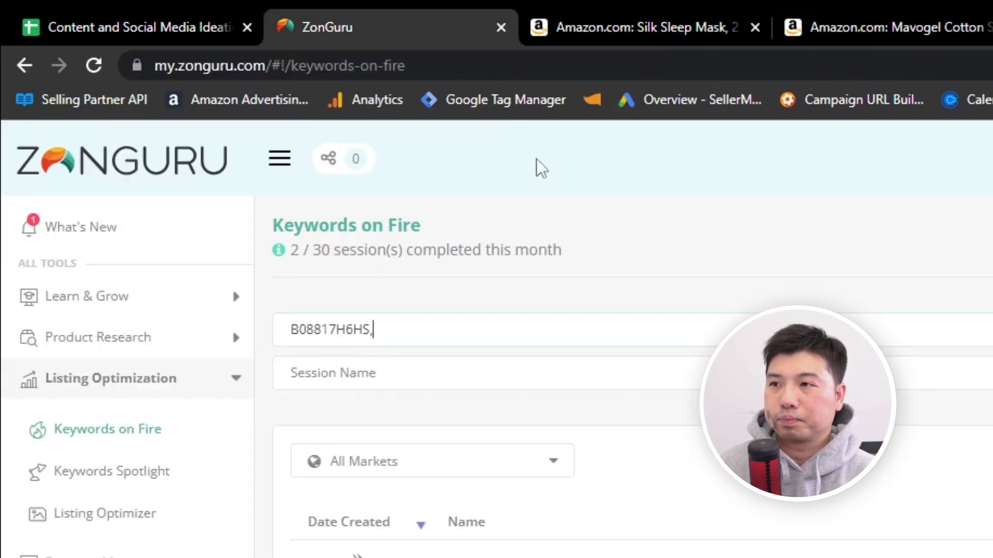
pyautogui.hotkey('ctrl', 'v')
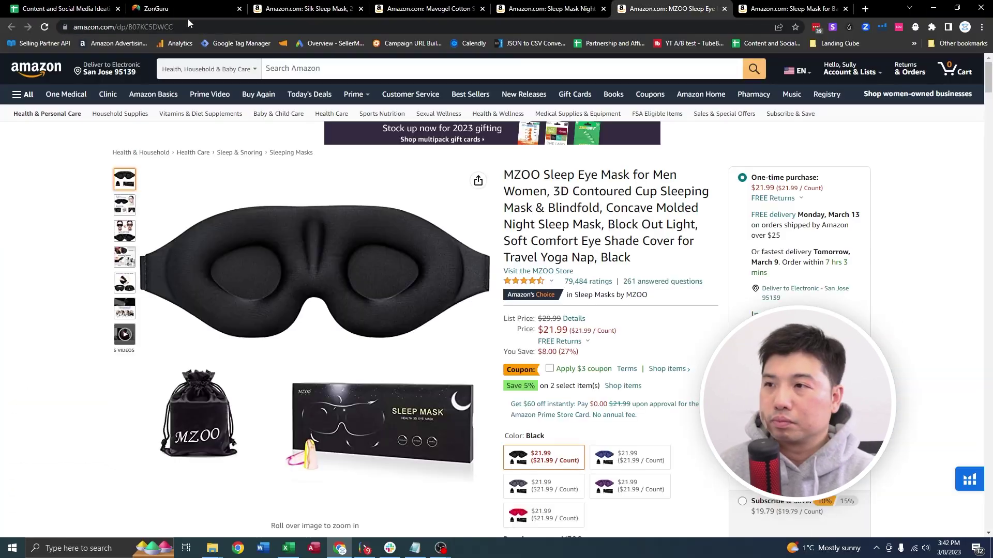
pyautogui.click(187, 18)
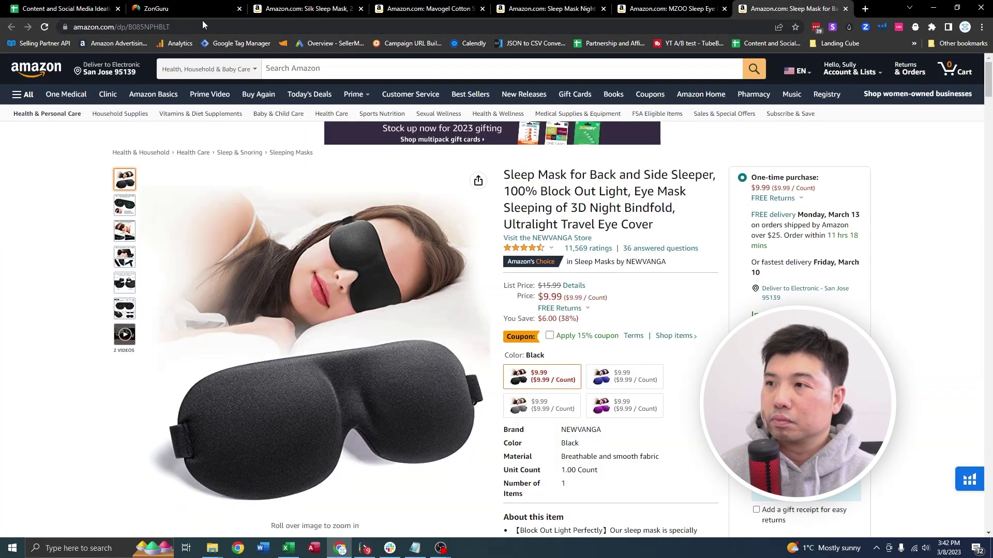
pyautogui.click(202, 9)
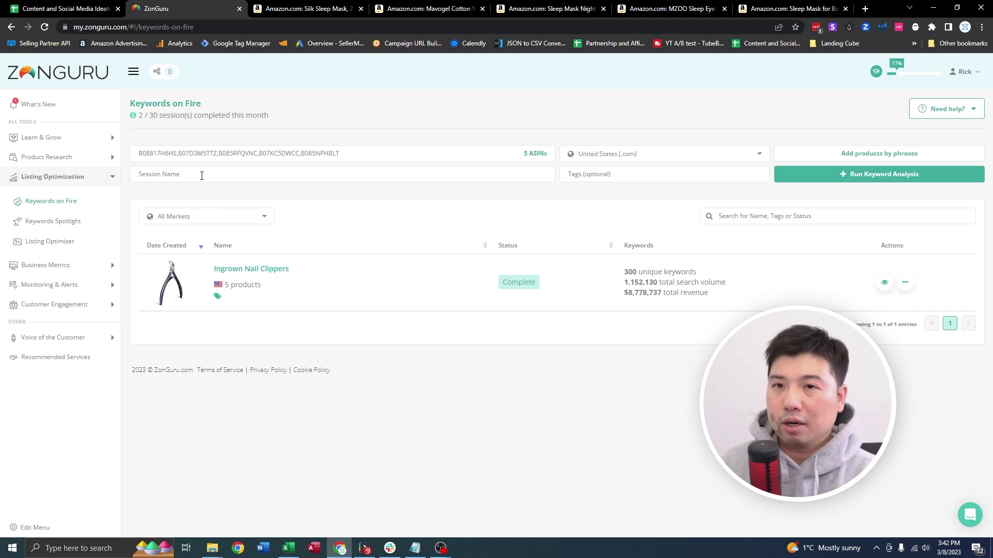
pyautogui.write('Sleep Mask KWOF')
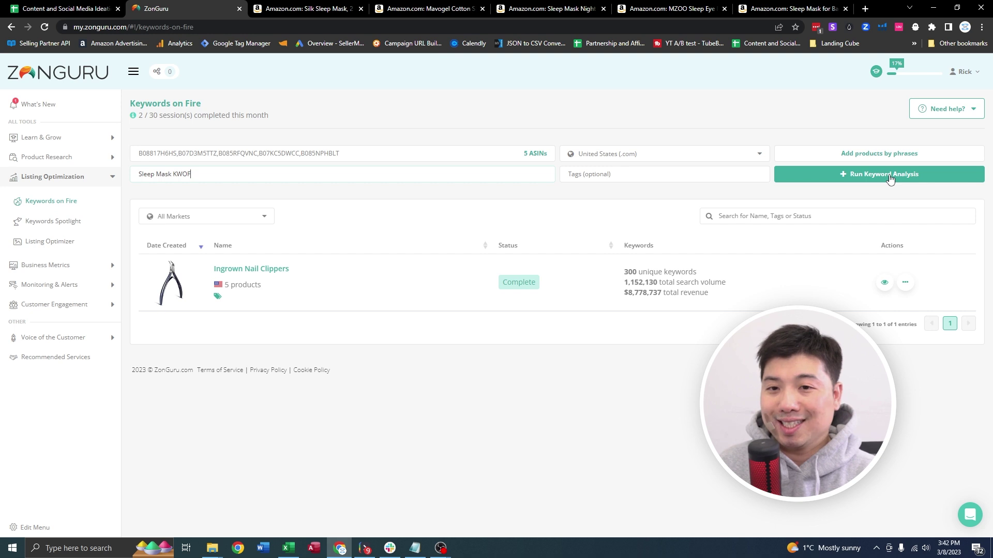
# - Run the Sleep Mask KWOF analysis and review its 304 keywords, 955,969 volume and $6,816,510 revenue
pyautogui.click(890, 178)
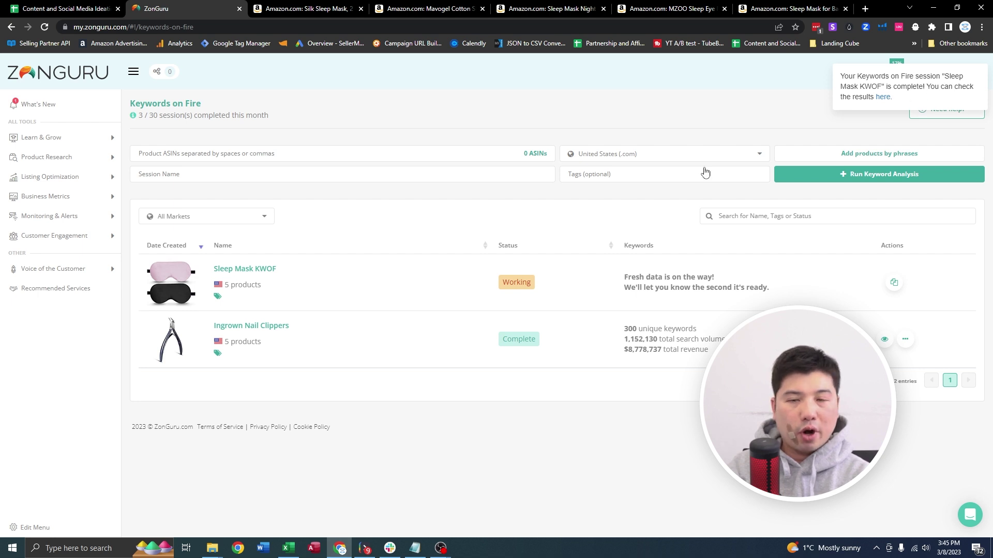
pyautogui.click(45, 28)
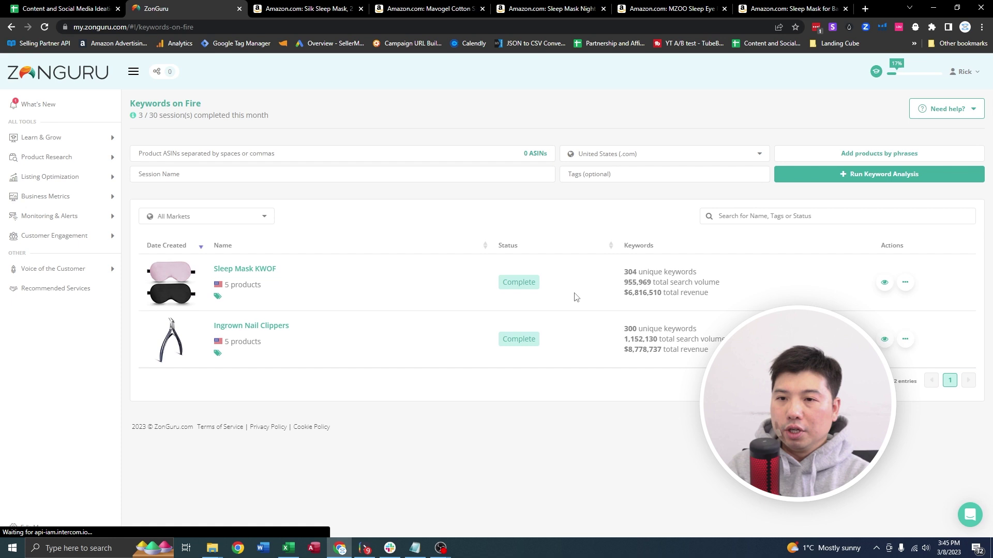
pyautogui.moveTo(564, 286); pyautogui.dragTo(499, 284)
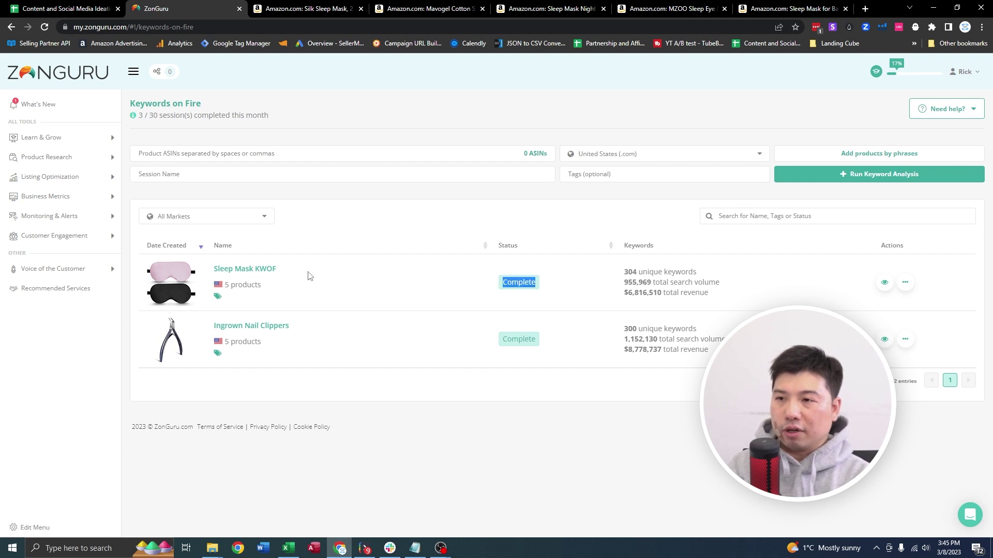
pyautogui.moveTo(637, 271); pyautogui.dragTo(622, 272)
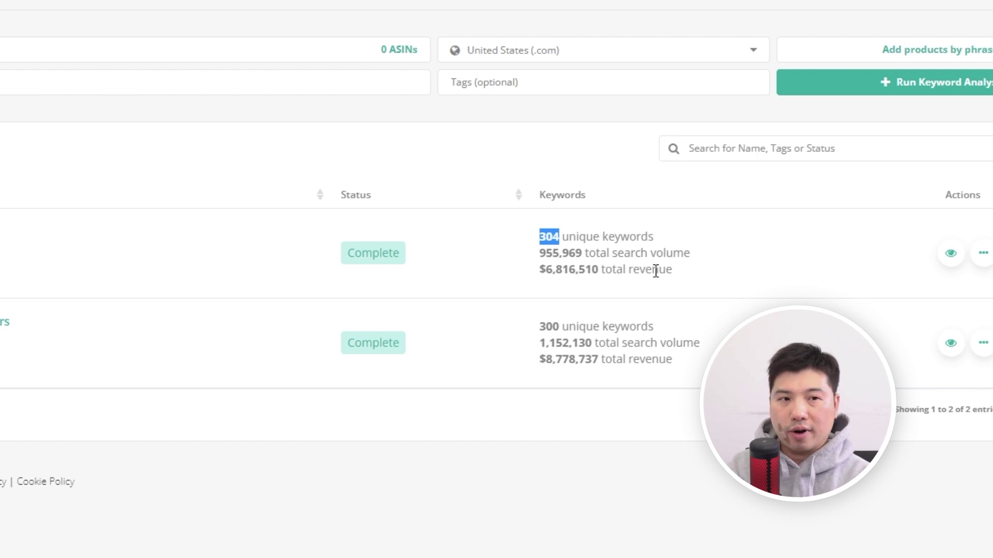
pyautogui.moveTo(582, 253); pyautogui.dragTo(541, 261)
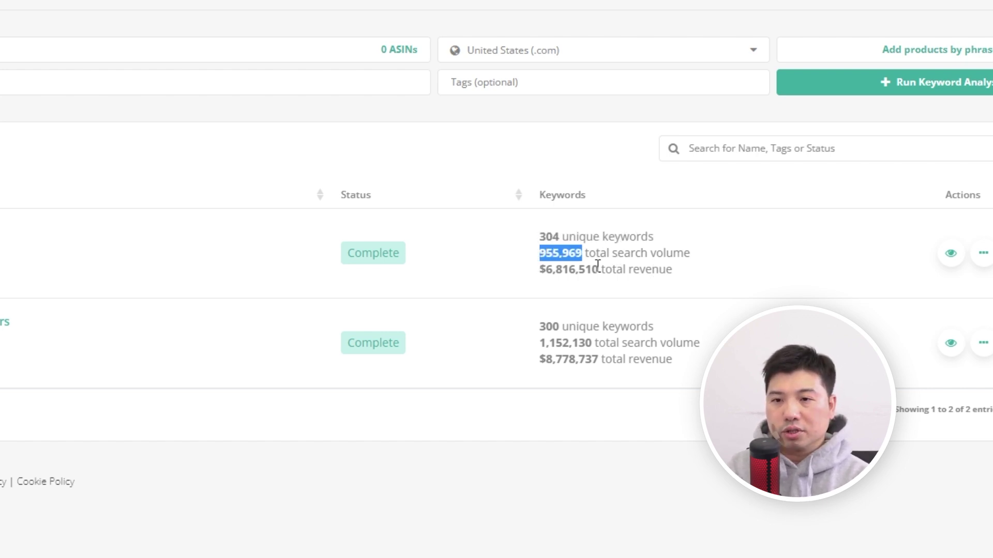
pyautogui.moveTo(599, 282); pyautogui.dragTo(542, 271)
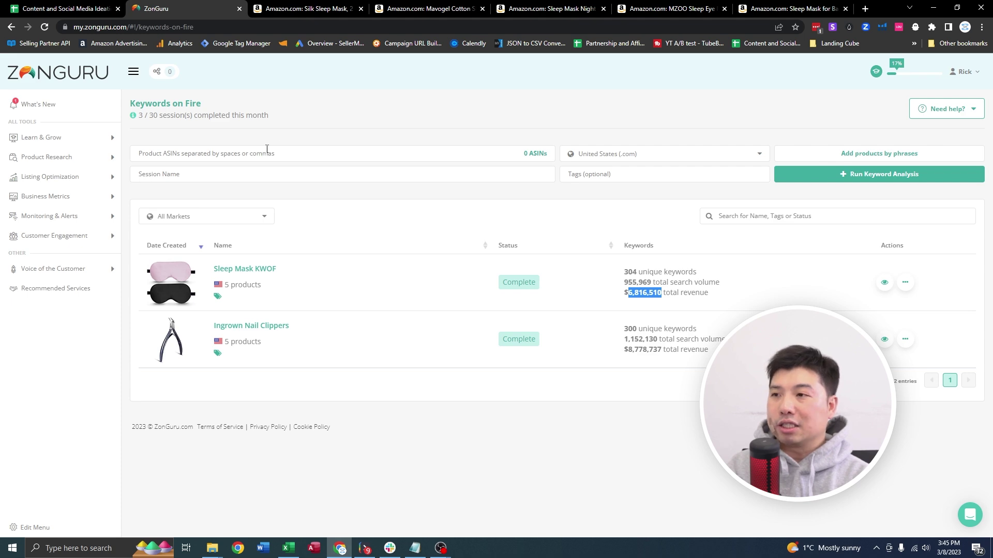
pyautogui.click(112, 178)
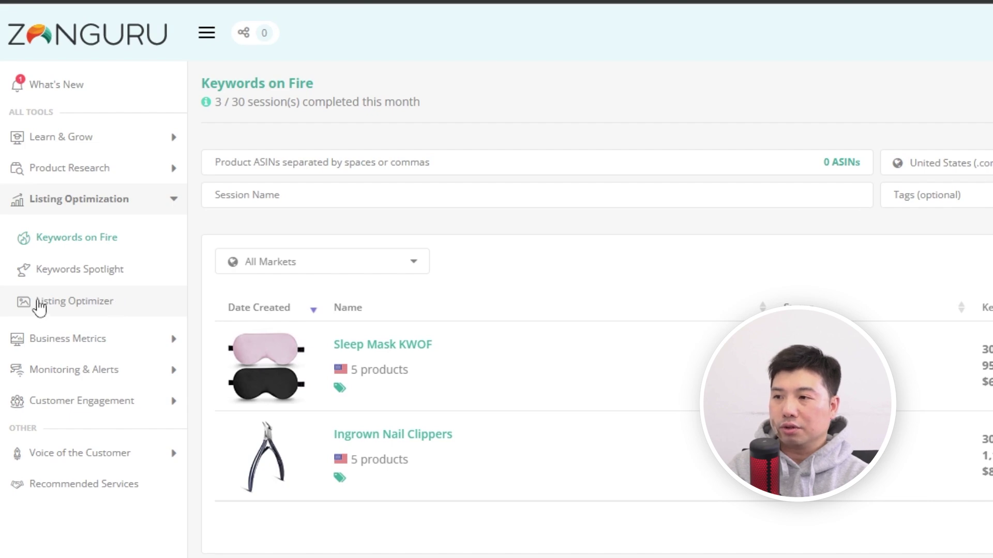
# - Start a new Listing Optimizer session named 'Sleep Mask AI Listing'
pyautogui.click(39, 304)
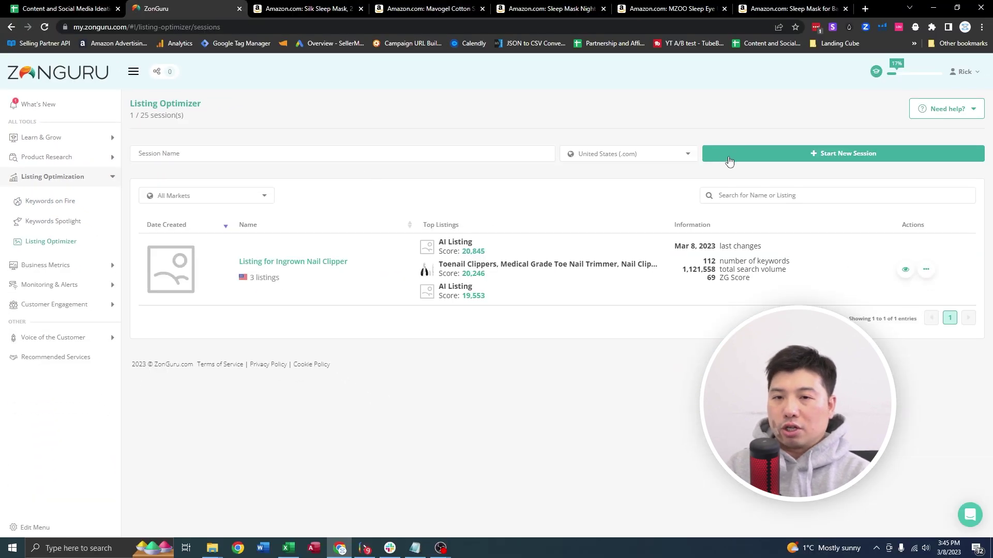
pyautogui.click(852, 157)
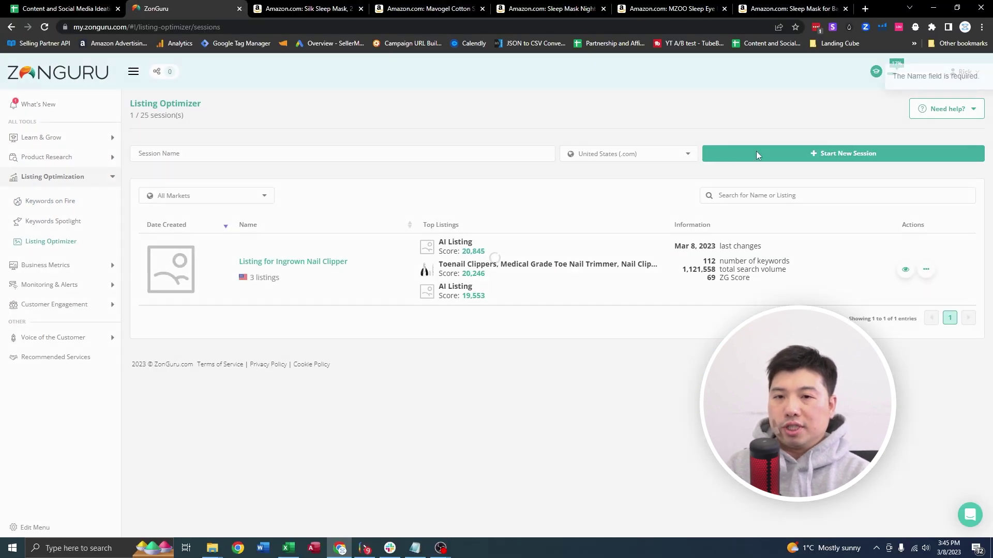
pyautogui.click(358, 154)
pyautogui.write('S')
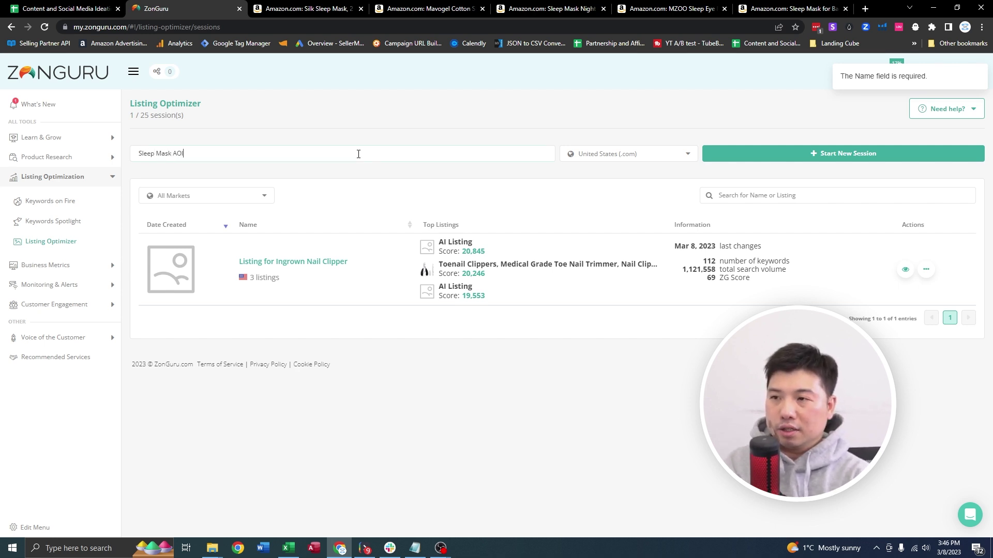
pyautogui.write('leep Mask AI Listing')
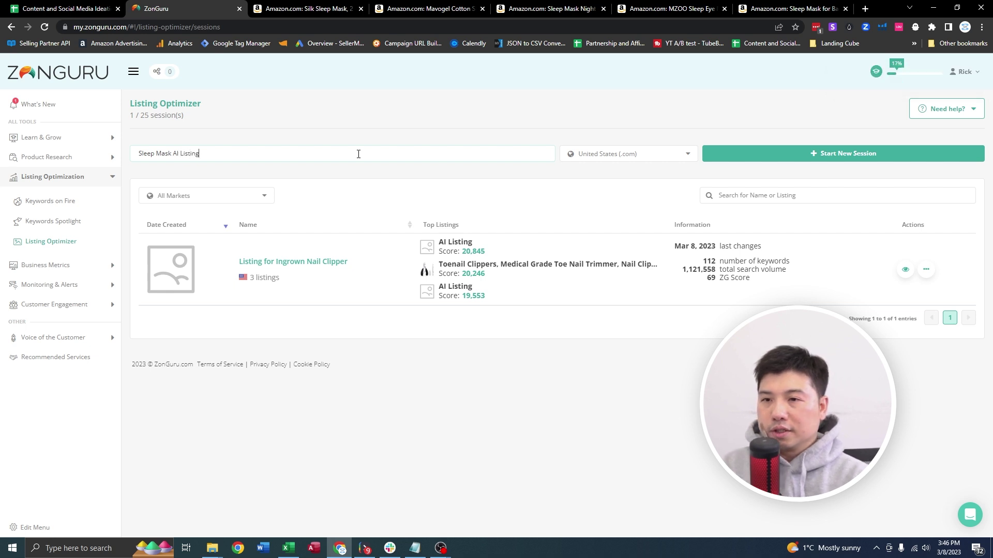
pyautogui.click(631, 155)
pyautogui.click(770, 154)
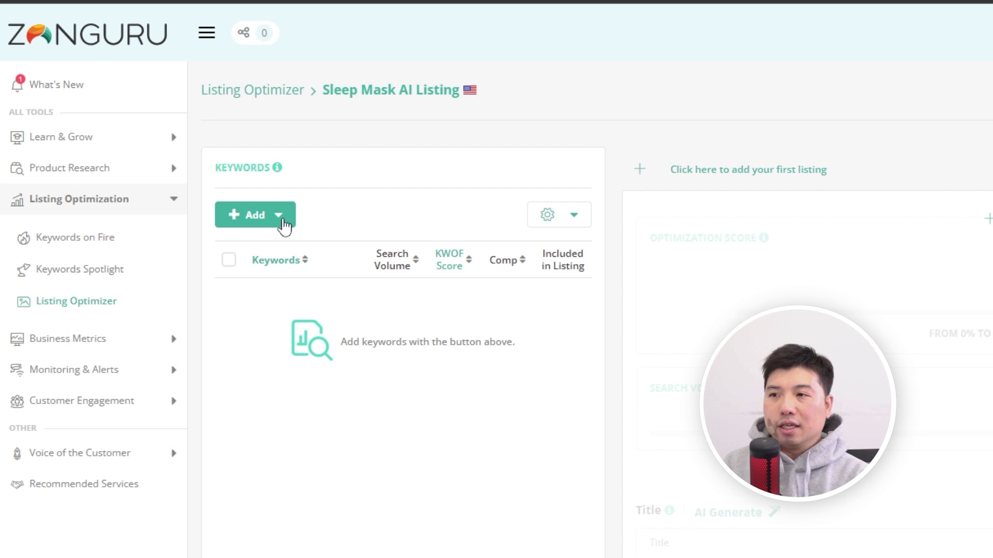
# - Import the Sleep Mask KWOF keywords into the session and select them all
pyautogui.click(283, 225)
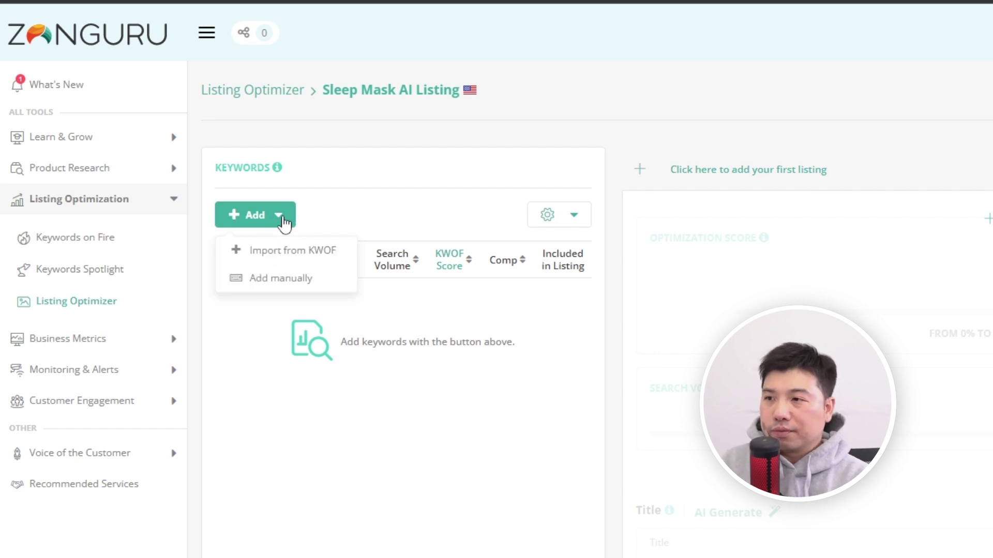
pyautogui.click(288, 255)
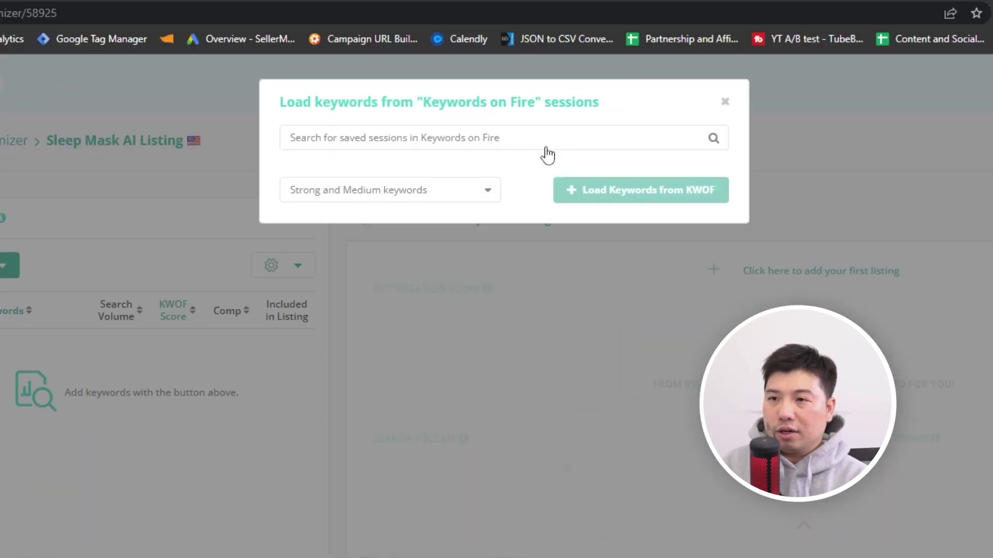
pyautogui.click(545, 144)
pyautogui.click(468, 163)
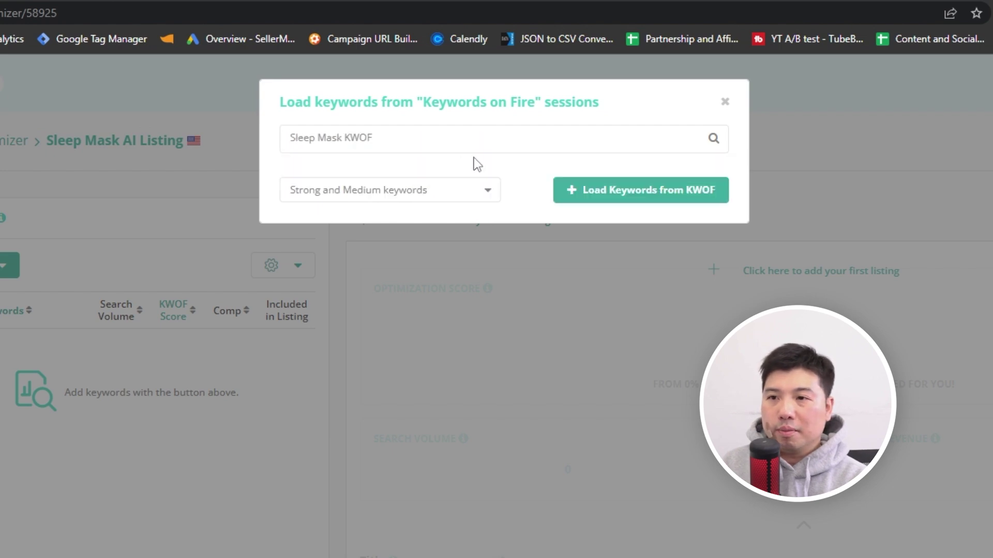
pyautogui.click(594, 199)
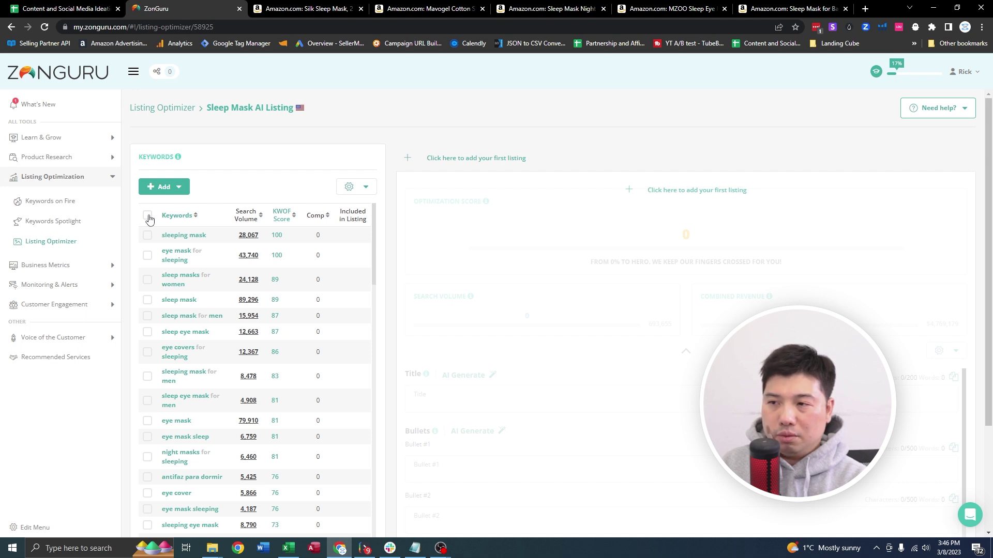
pyautogui.click(148, 216)
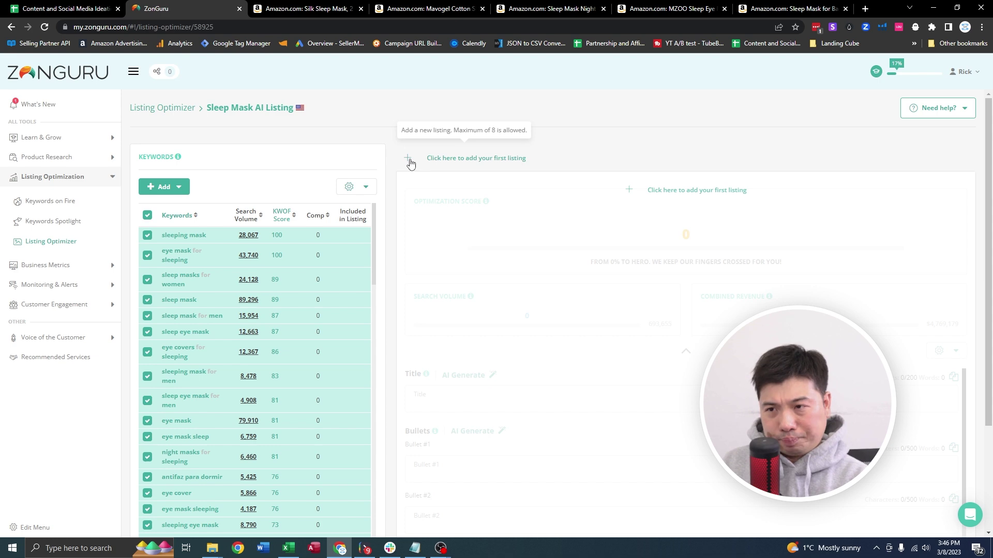
# - Add an AI Generated listing built from the selected keywords, producing a 26,349-scoring listing
pyautogui.click(409, 161)
pyautogui.click(388, 139)
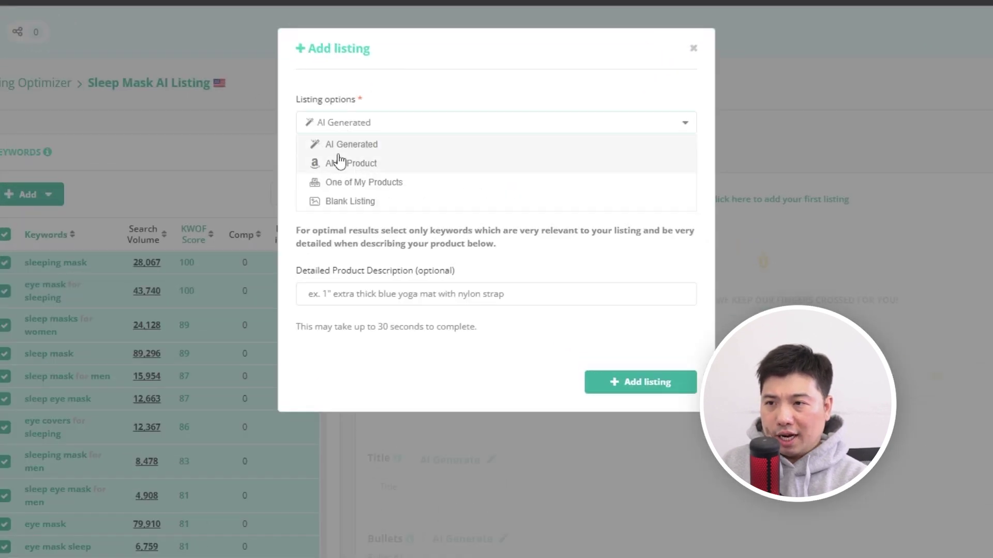
pyautogui.click(418, 123)
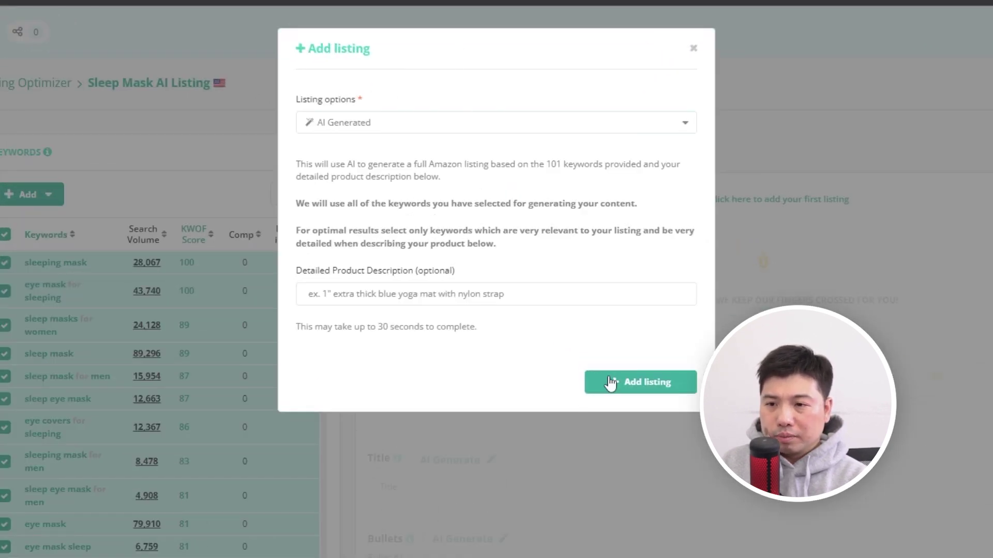
pyautogui.click(635, 383)
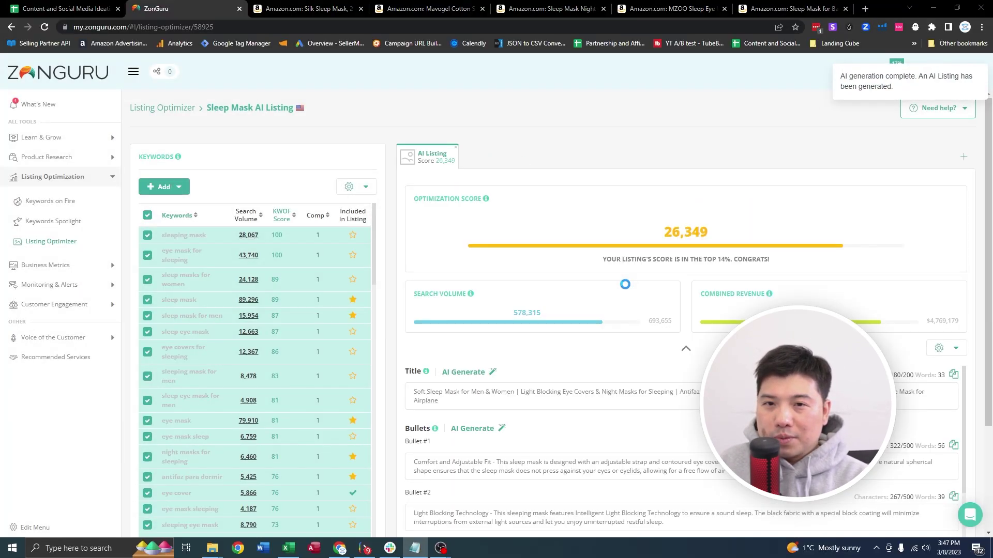
pyautogui.moveTo(701, 232); pyautogui.dragTo(723, 258)
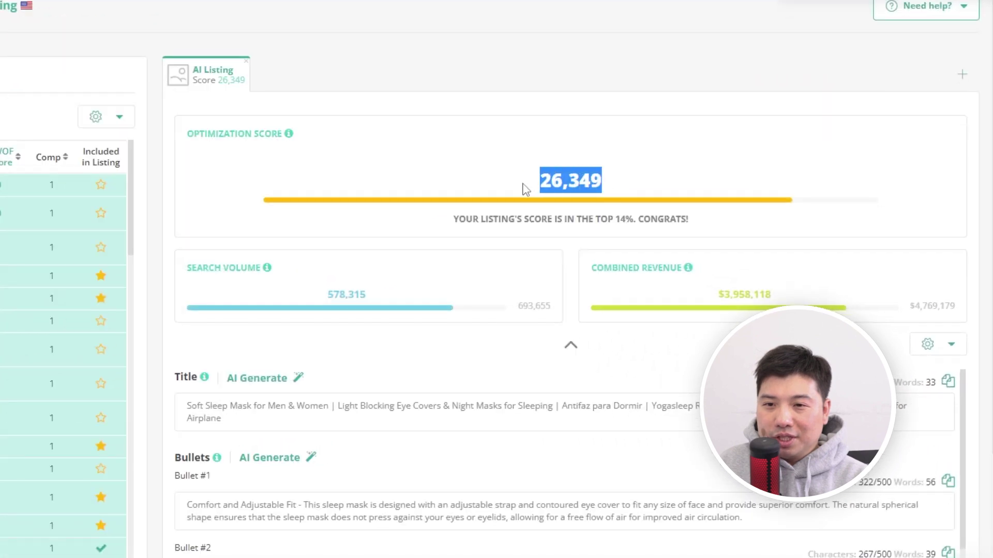
pyautogui.moveTo(624, 217); pyautogui.dragTo(568, 220)
pyautogui.click(646, 221)
pyautogui.click(569, 219)
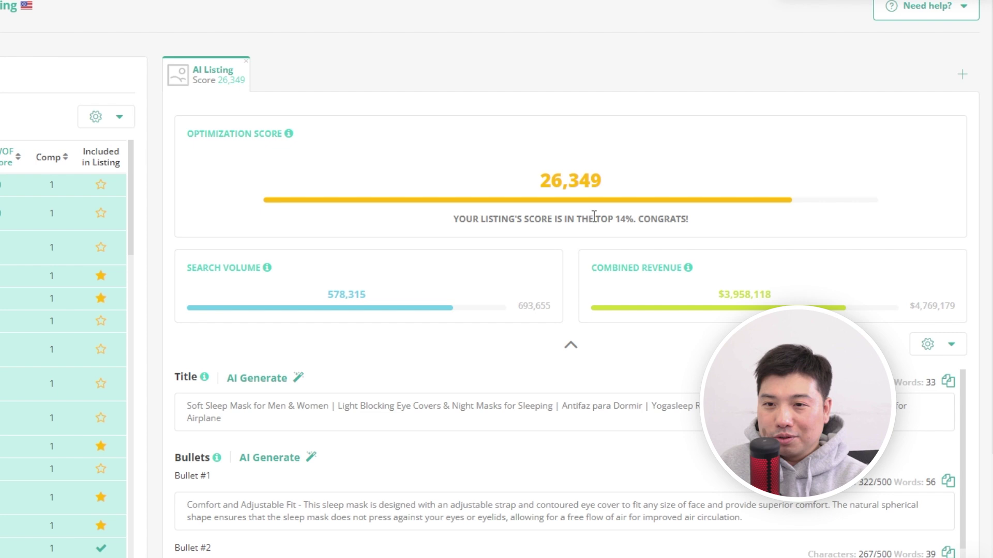
pyautogui.moveTo(458, 223); pyautogui.dragTo(692, 226)
pyautogui.click(679, 221)
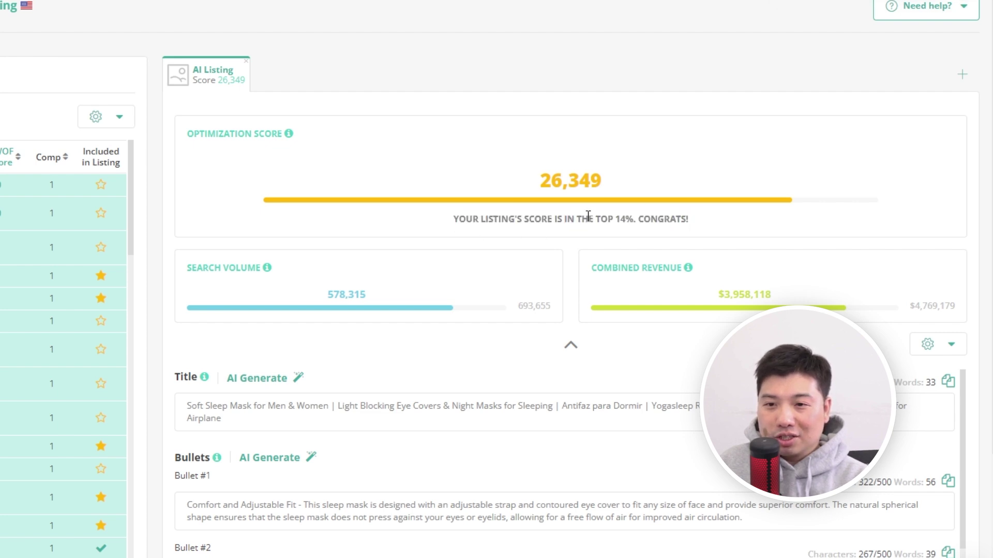
pyautogui.moveTo(594, 216); pyautogui.dragTo(633, 215)
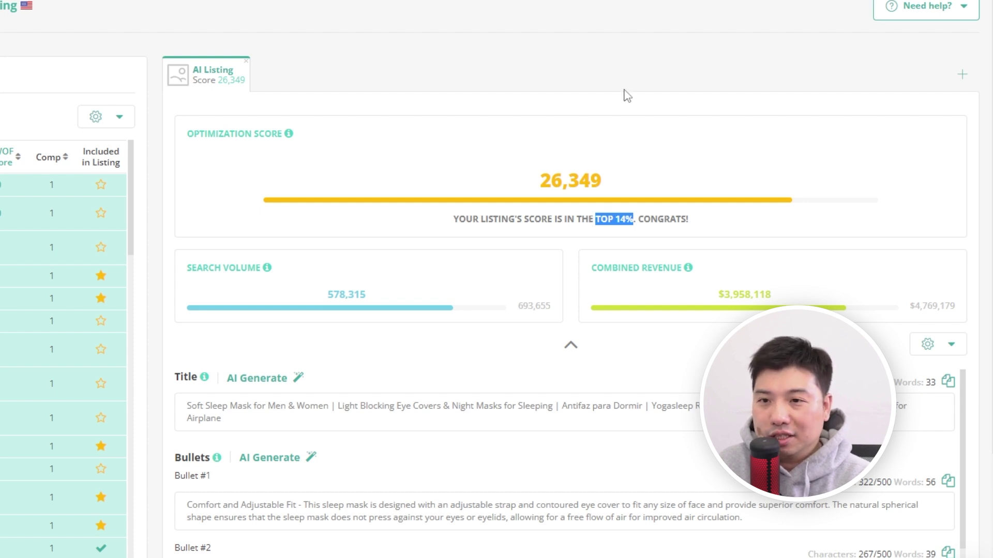
pyautogui.moveTo(635, 220)
pyautogui.mouseDown()
pyautogui.moveTo(638, 228)
pyautogui.moveTo(606, 227)
pyautogui.moveTo(616, 226)
pyautogui.mouseUp()
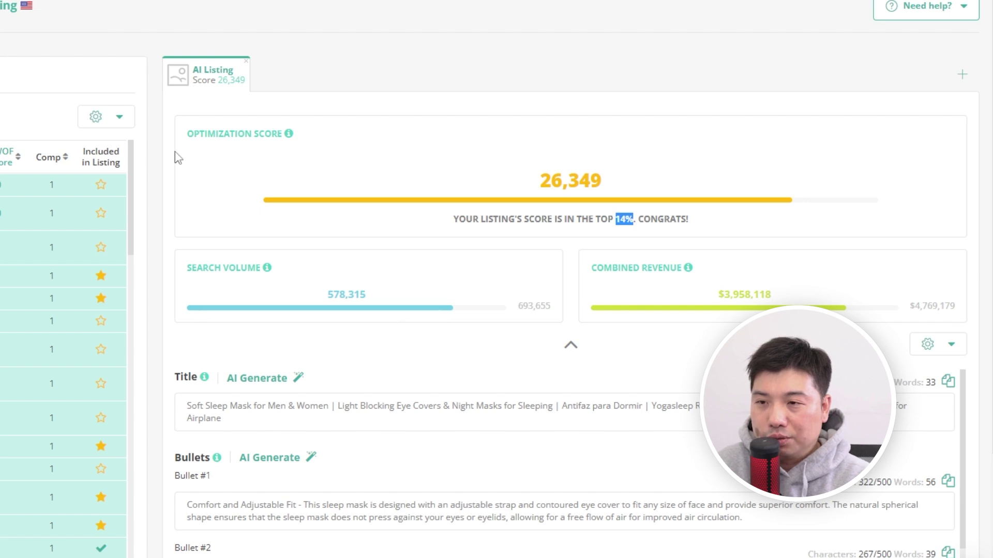
pyautogui.moveTo(188, 134); pyautogui.dragTo(290, 133)
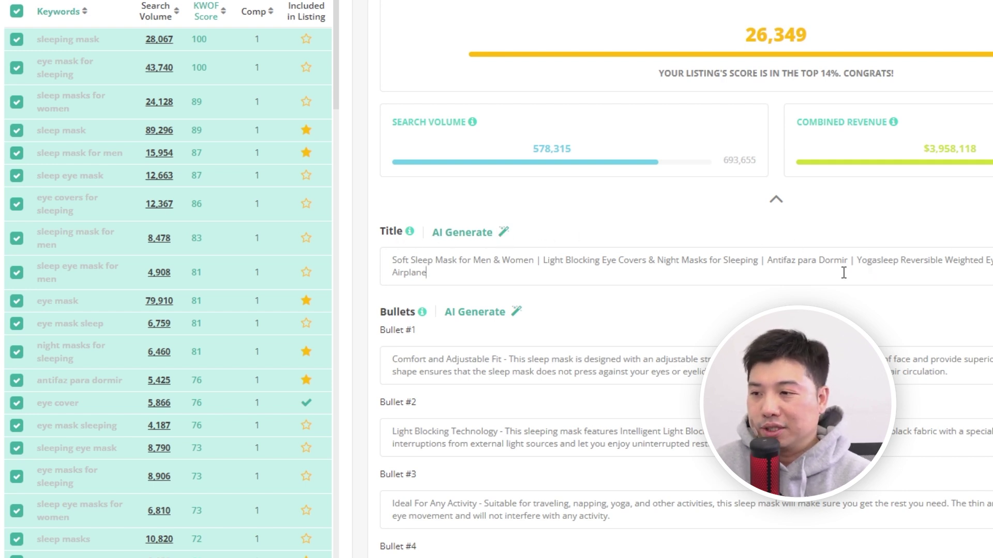
pyautogui.scroll(-15, 145, 377)
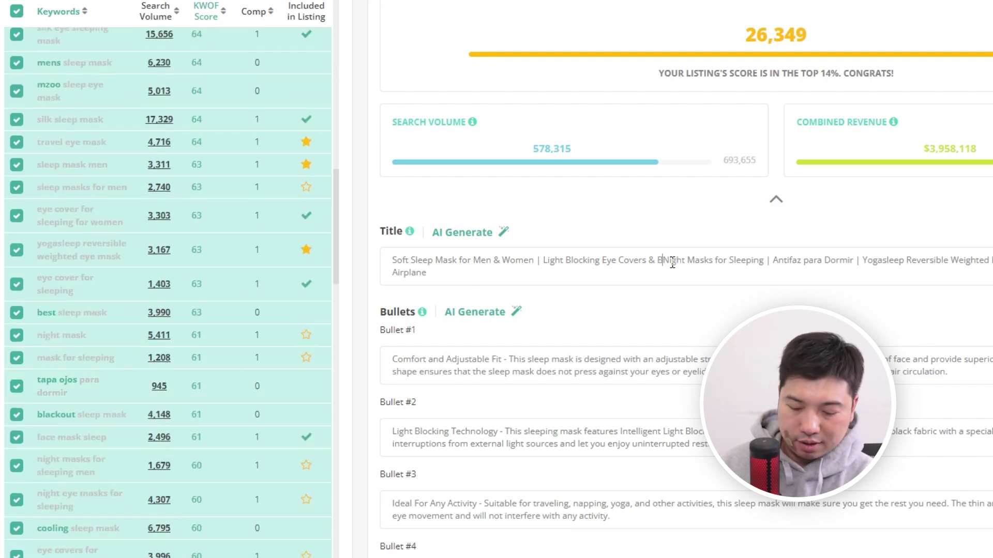
pyautogui.moveTo(65, 313)
pyautogui.write('Best ')
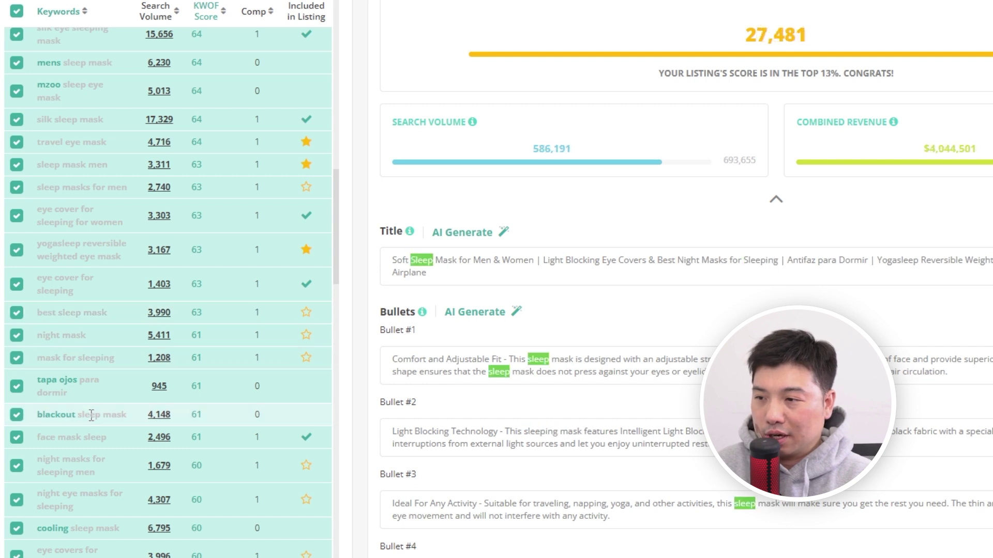
pyautogui.write('Blackout')
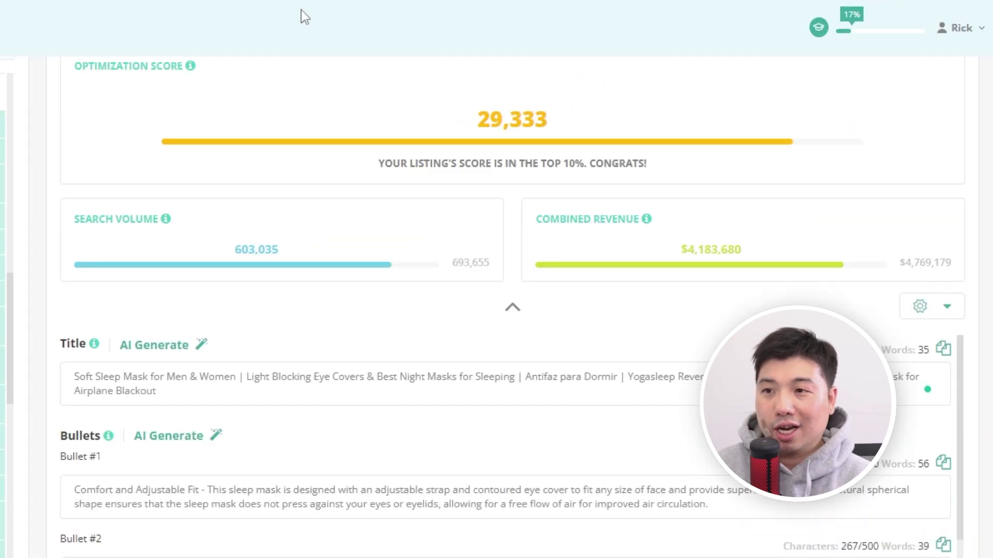
pyautogui.scroll(3, 753, 145)
pyautogui.click(960, 165)
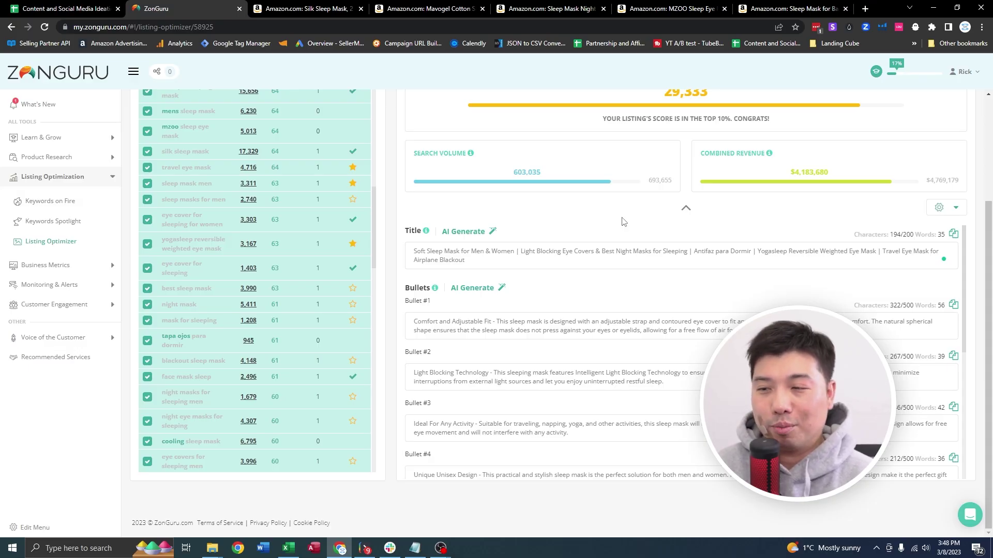
# - Review the AI listing without editing, dismiss the publish/export menu, and check its 29,333 score
pyautogui.scroll(-5, 584, 445)
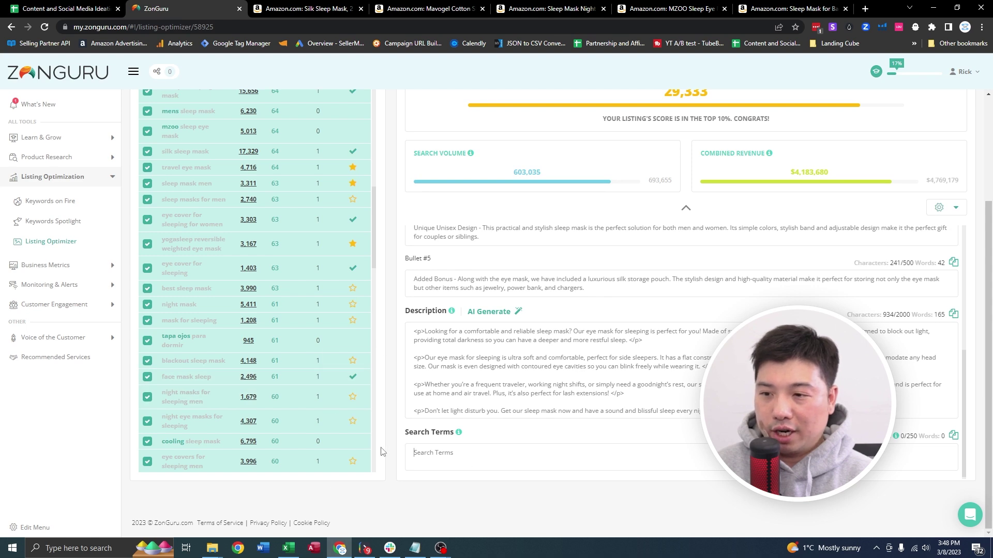
pyautogui.click(541, 454)
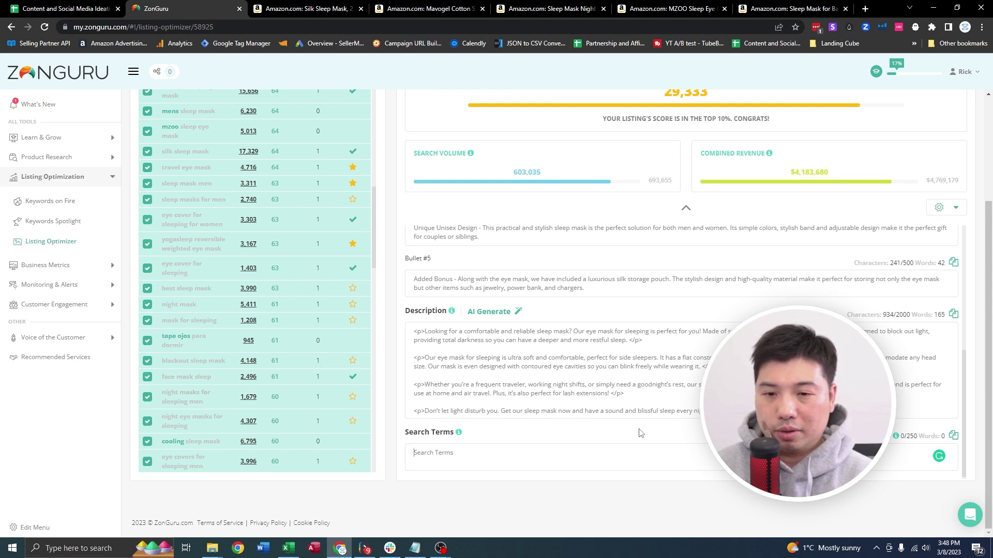
pyautogui.scroll(10, 226, 343)
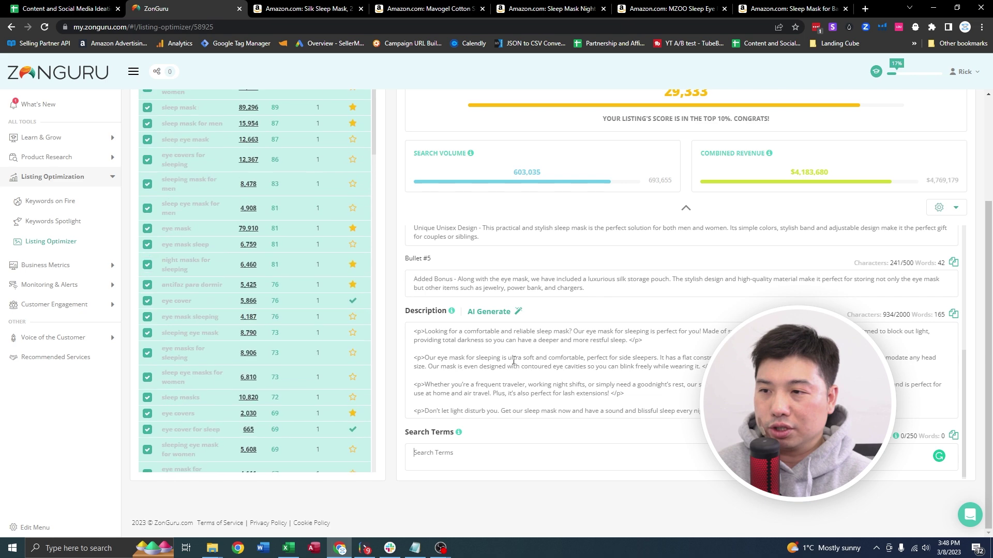
pyautogui.scroll(4, 879, 233)
pyautogui.scroll(-2, 910, 217)
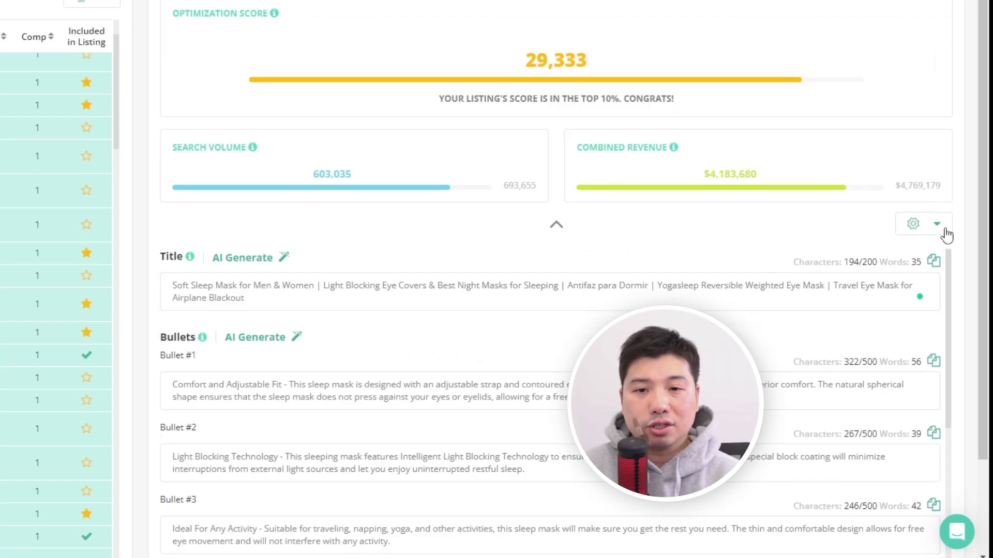
pyautogui.click(949, 273)
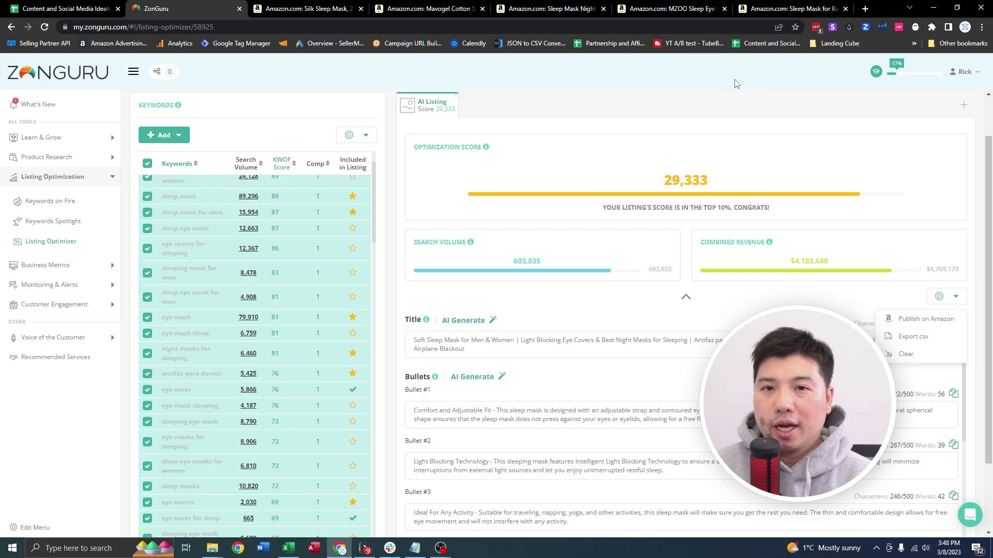
pyautogui.click(737, 96)
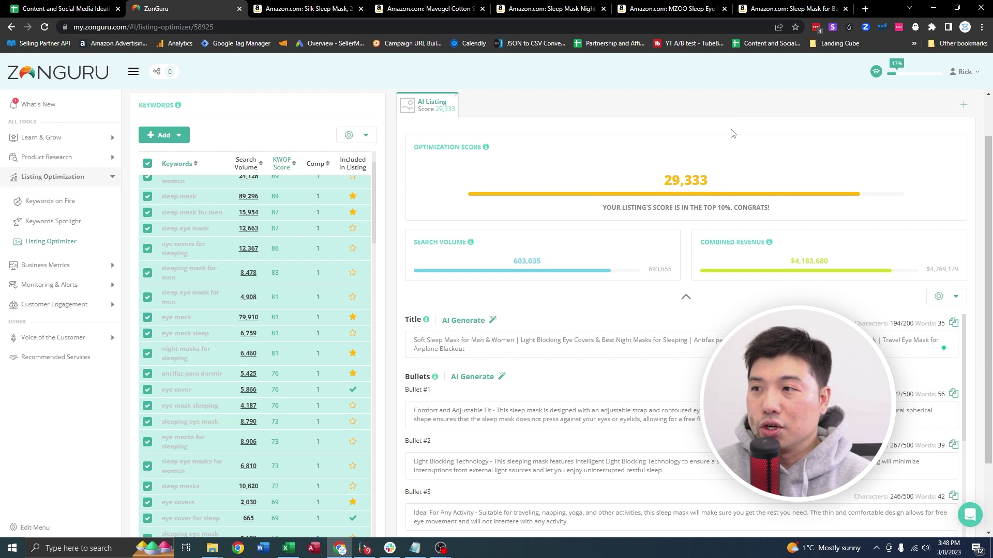
pyautogui.scroll(1, 726, 139)
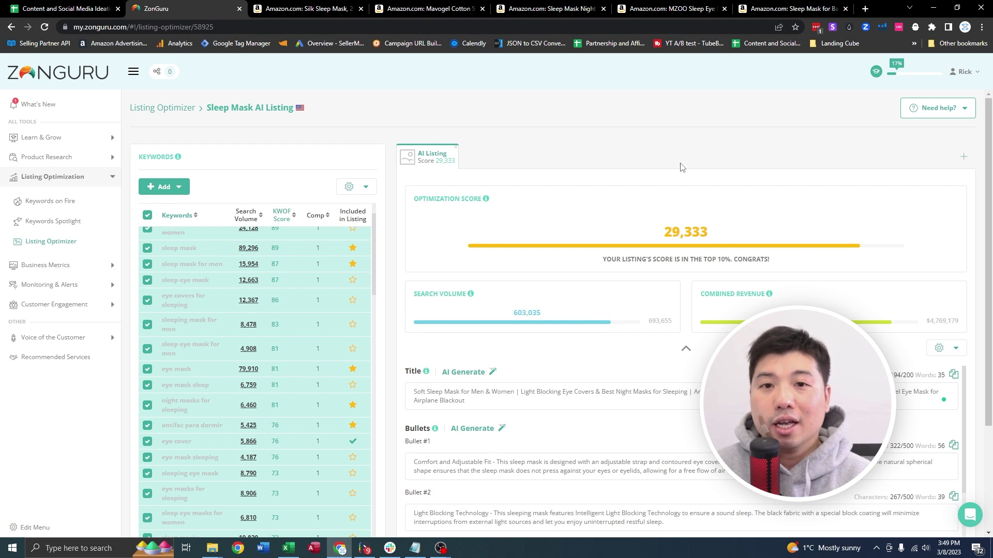
pyautogui.moveTo(723, 237); pyautogui.dragTo(667, 235)
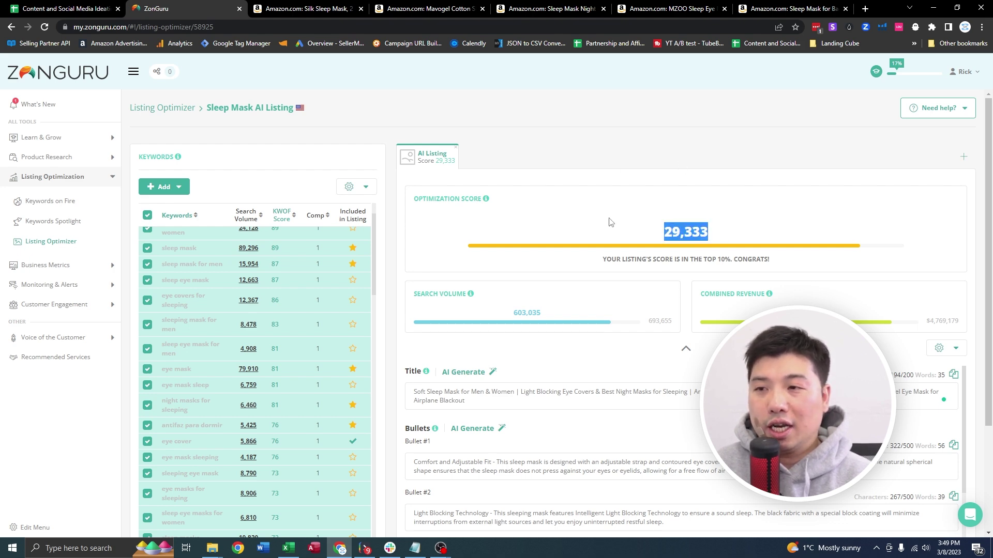
# - Look through the competitor Amazon product tabs, then return to the listing optimizer
pyautogui.click(326, 8)
pyautogui.click(440, 8)
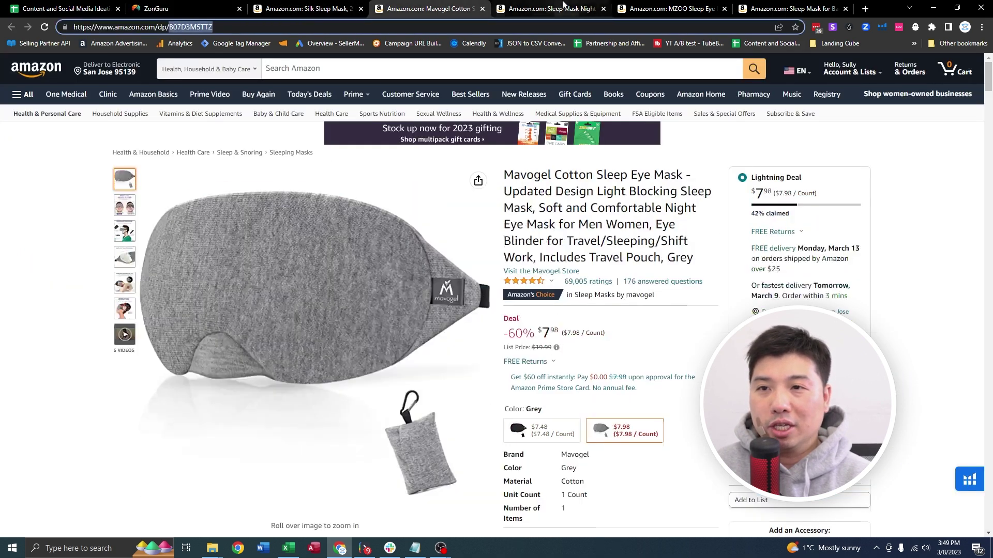
pyautogui.click(688, 5)
pyautogui.click(791, 9)
pyautogui.click(186, 9)
pyautogui.click(752, 130)
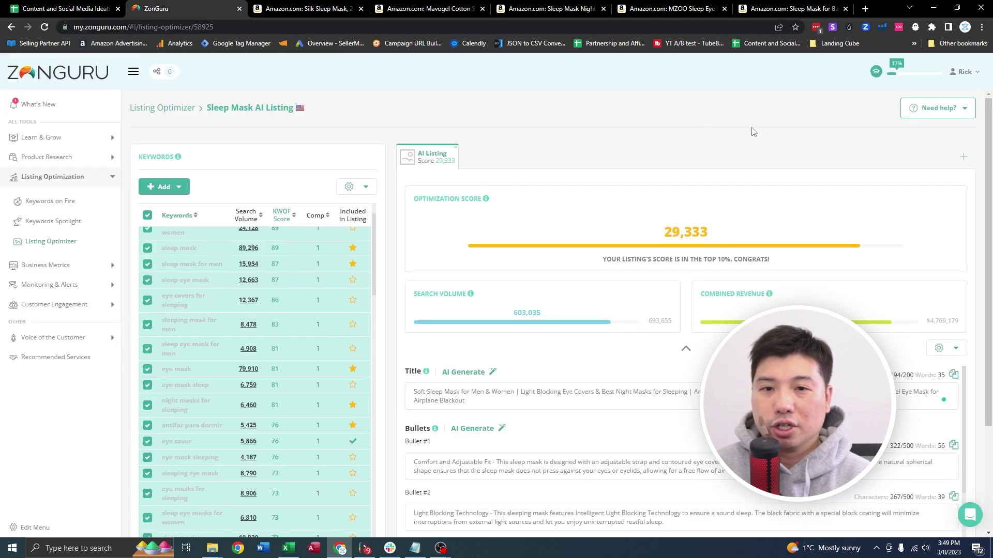
# - Add the Silk Sleep Mask 2 Pack as an AMZ Product listing by pasting its ASIN
pyautogui.click(963, 157)
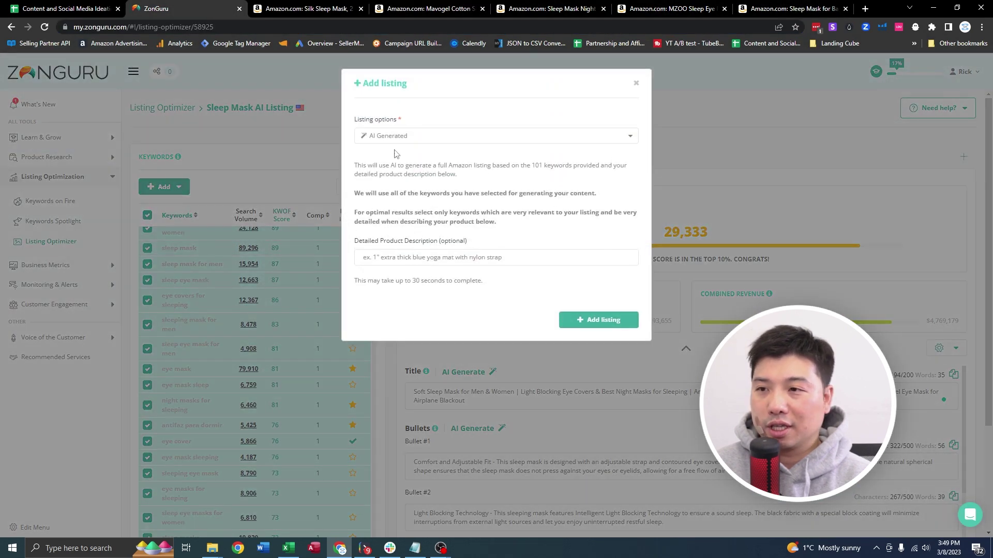
pyautogui.click(437, 137)
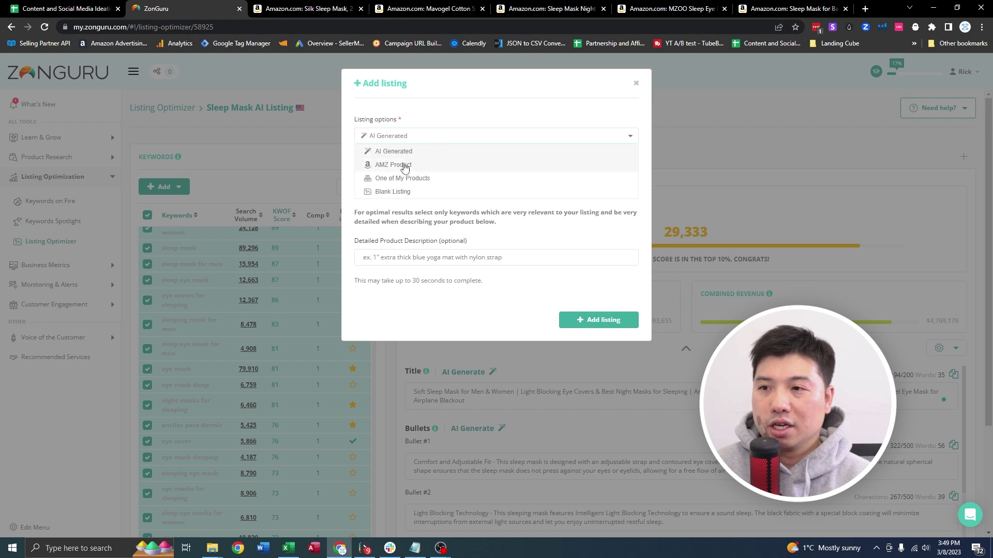
pyautogui.click(404, 163)
pyautogui.click(310, 8)
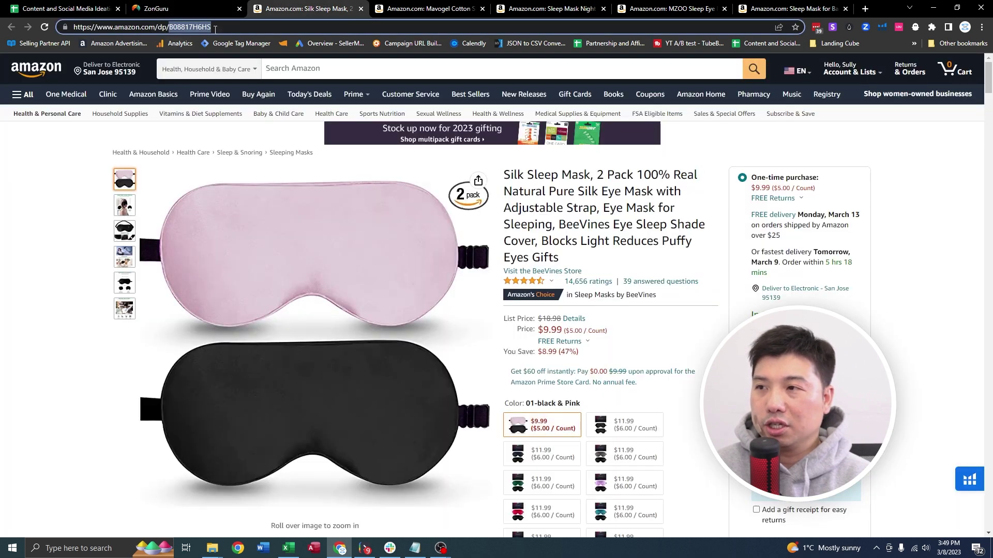
pyautogui.click(186, 8)
pyautogui.click(477, 186)
pyautogui.write('B08817H6HS')
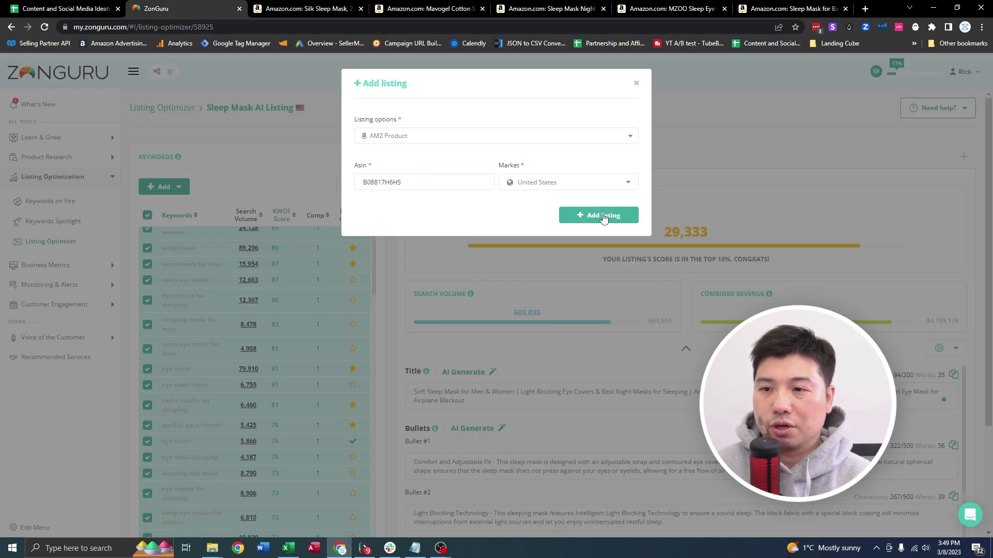
pyautogui.click(603, 217)
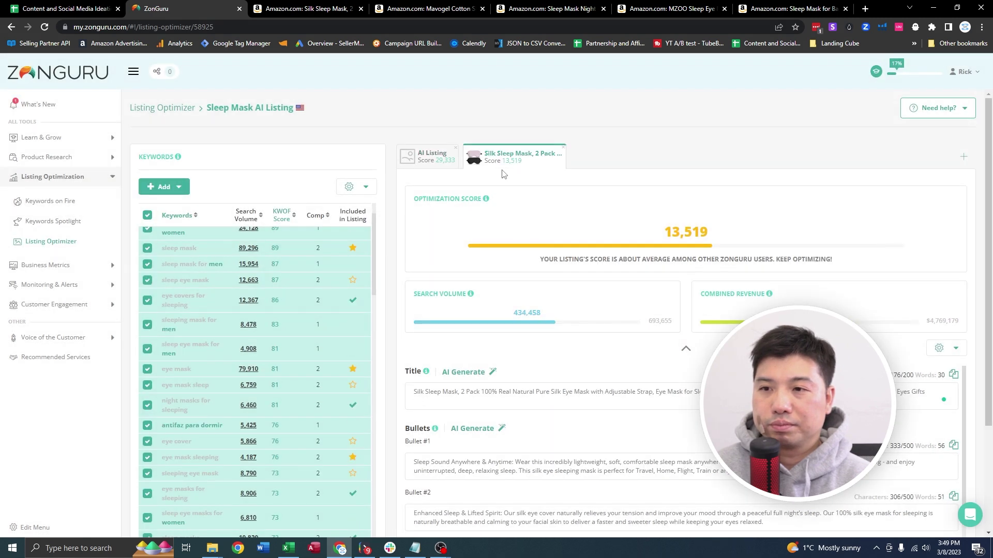
# - Generate a new AI listing using the Mavogel mask's ASIN as the detailed product description
pyautogui.click(969, 154)
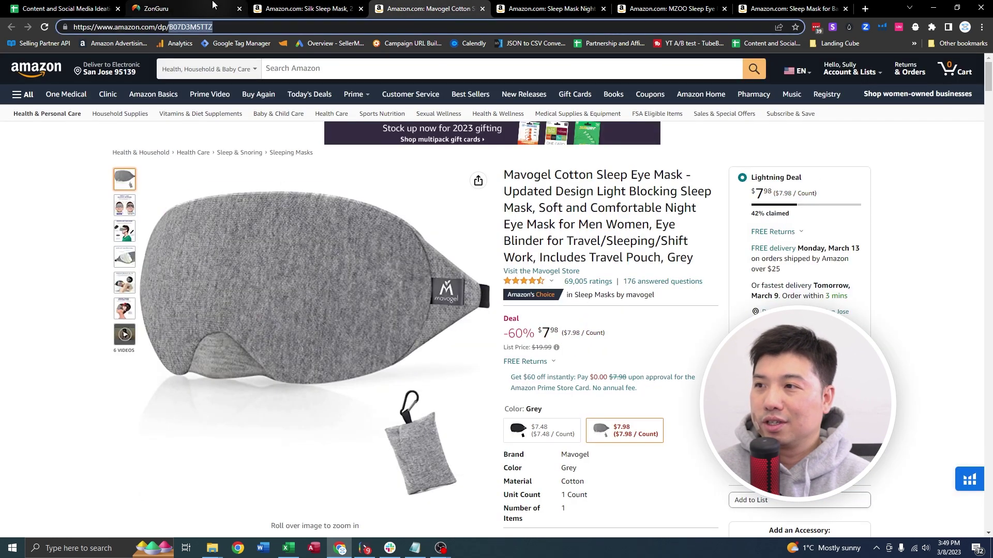
pyautogui.click(213, 4)
pyautogui.click(455, 257)
pyautogui.write('B07D3M5TTZ')
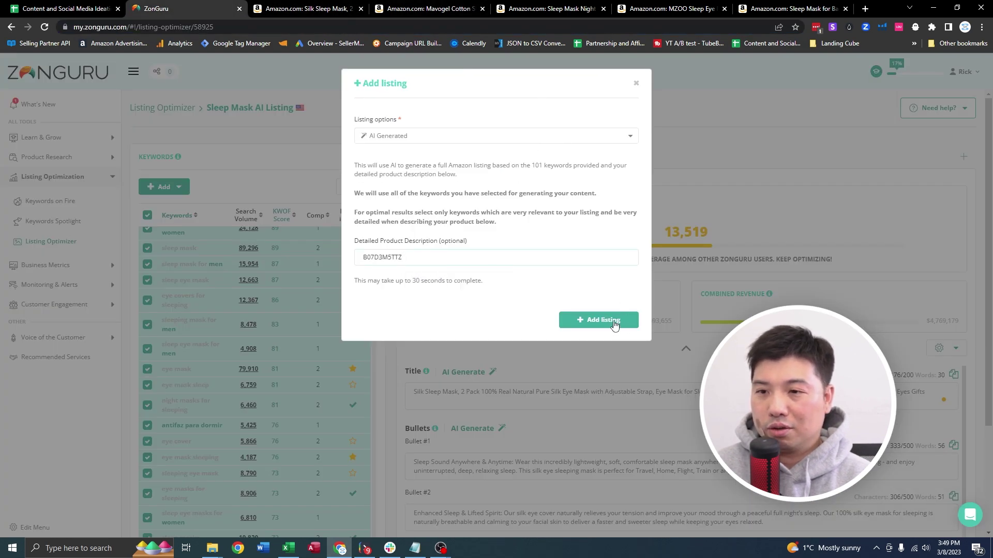
pyautogui.click(614, 325)
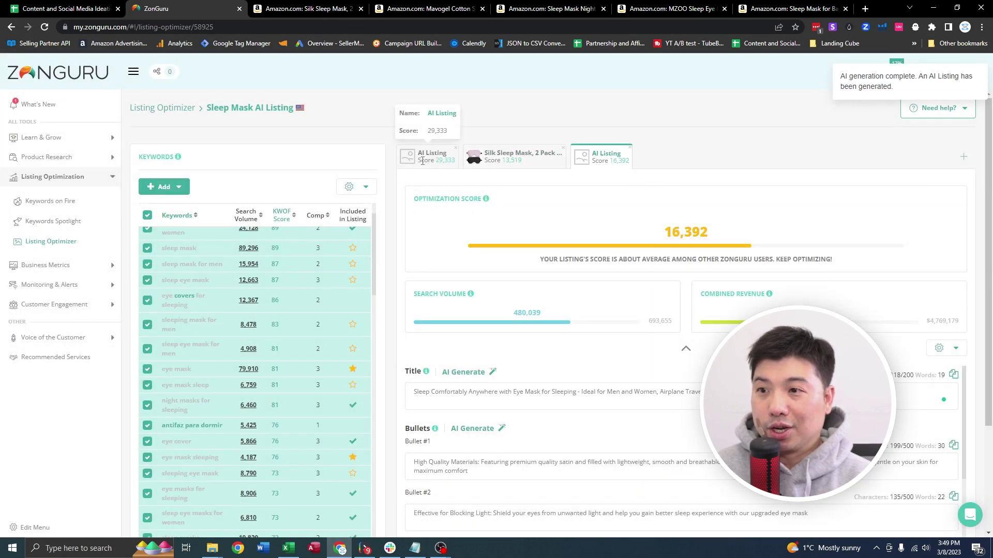
# - Compare the original 29,333 AI Listing with the new one scoring 16,392
pyautogui.click(430, 155)
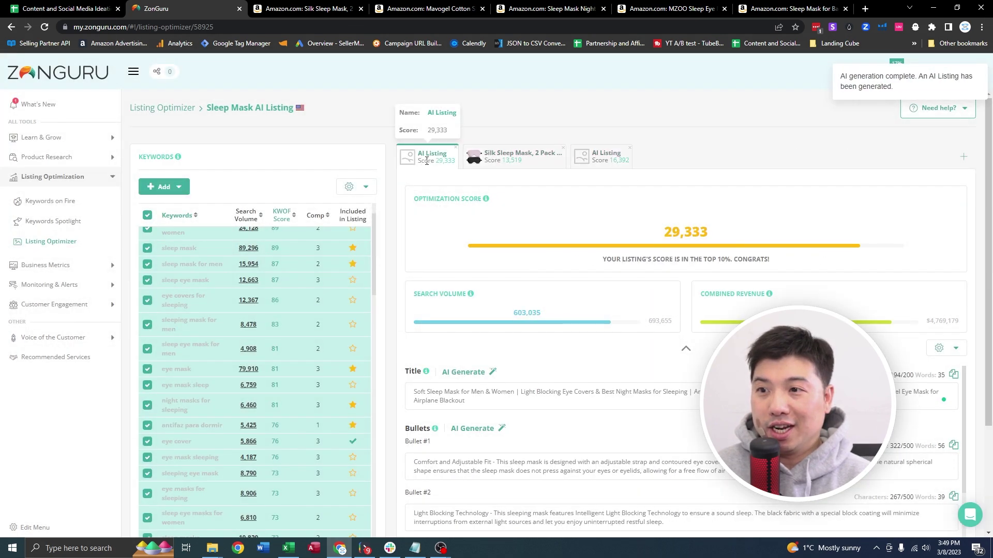
pyautogui.click(618, 162)
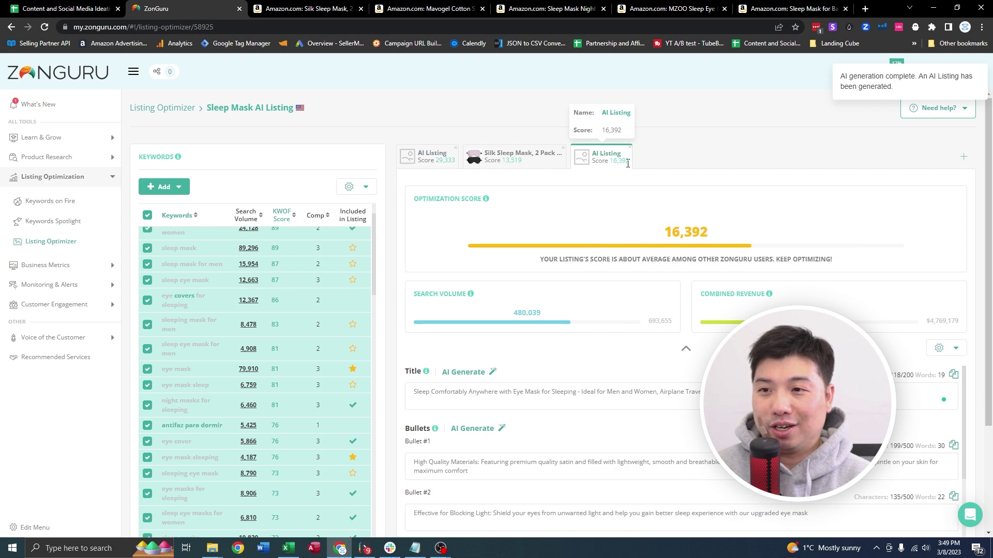
pyautogui.moveTo(614, 161); pyautogui.dragTo(631, 163)
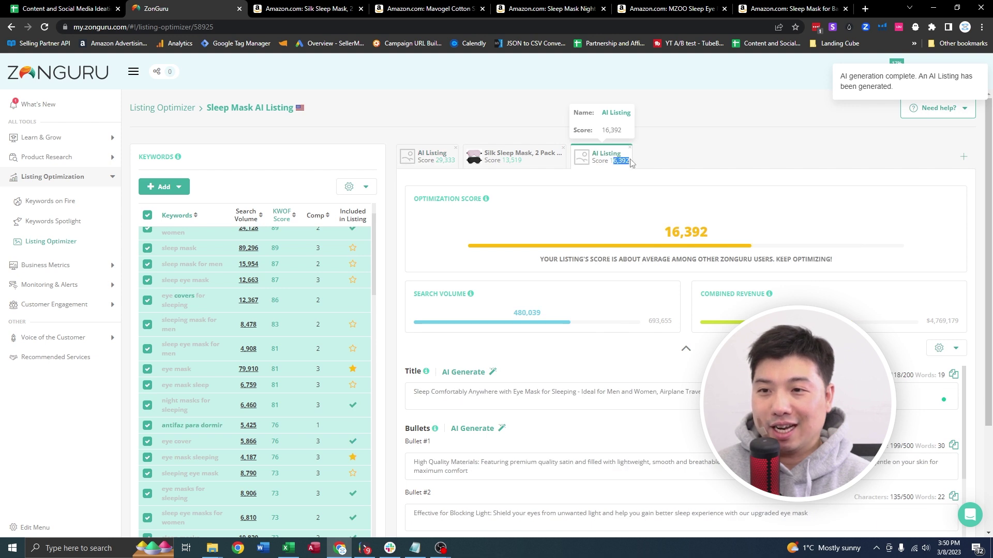
# - Switch back to the first AI Listing tab showing the 29,333 top-10% score
pyautogui.click(428, 162)
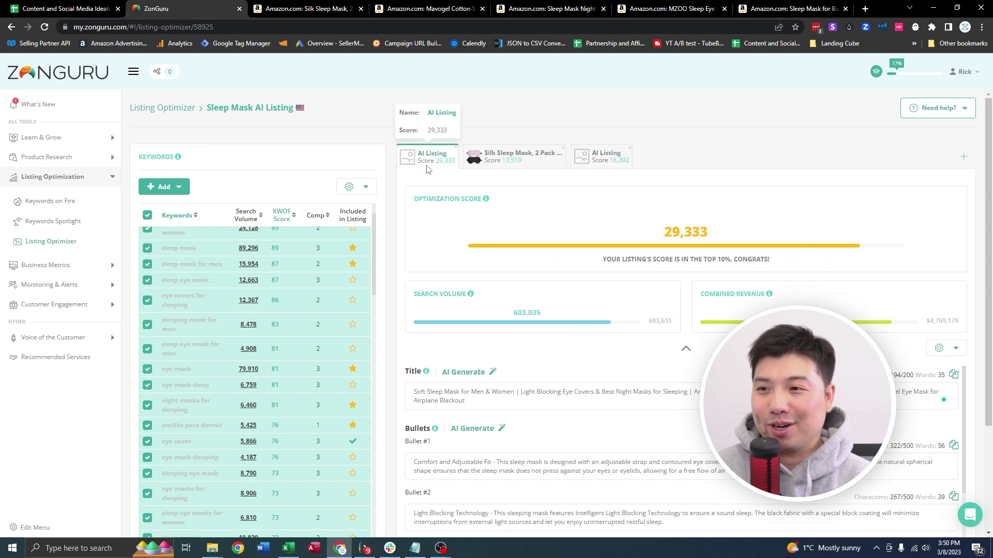